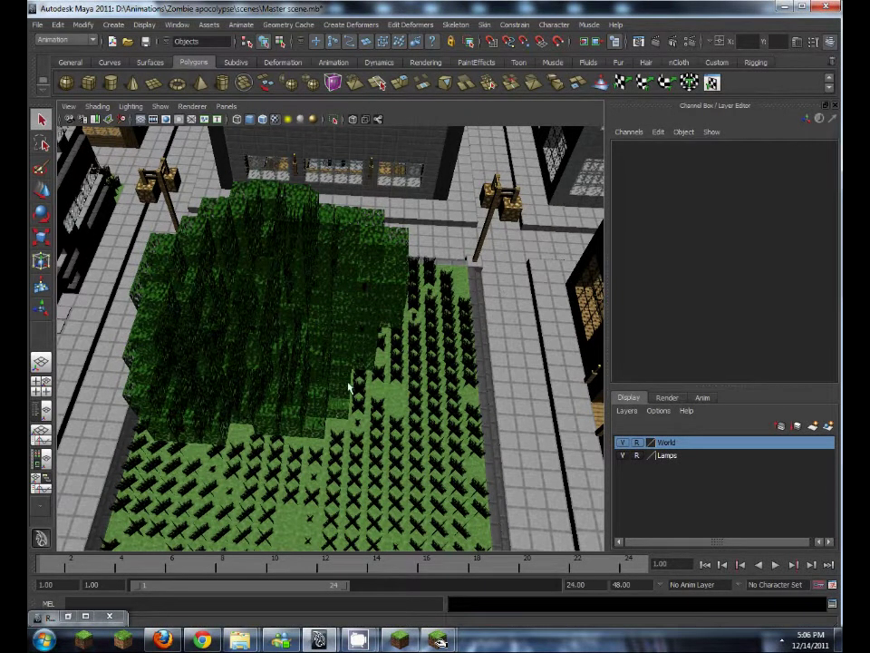
alt+drag(494, 292, 295, 290)
alt+middle_drag(391, 222, 392, 238)
alt+drag(391, 238, 479, 376)
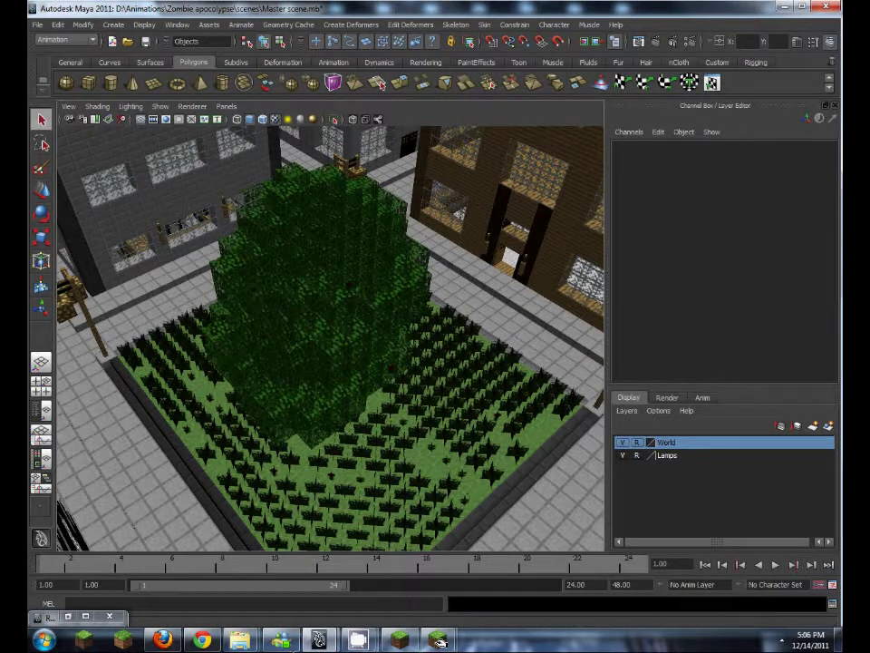
Switch to the browser with the mc2obj GitHub page and download the package mc2obj_0.6.5_win.zip
key(alt+Tab)
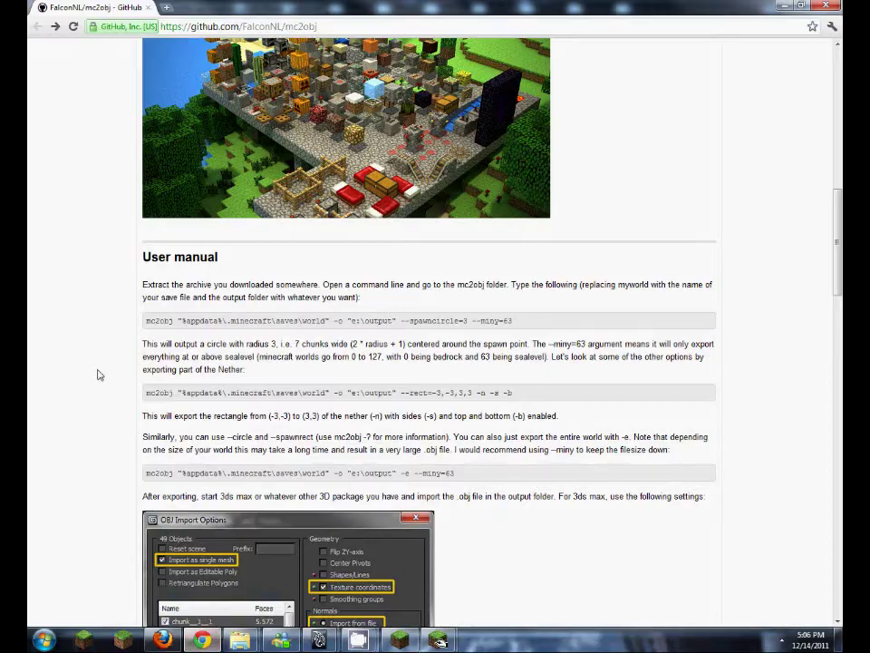
scroll(88, 301, up, 4)
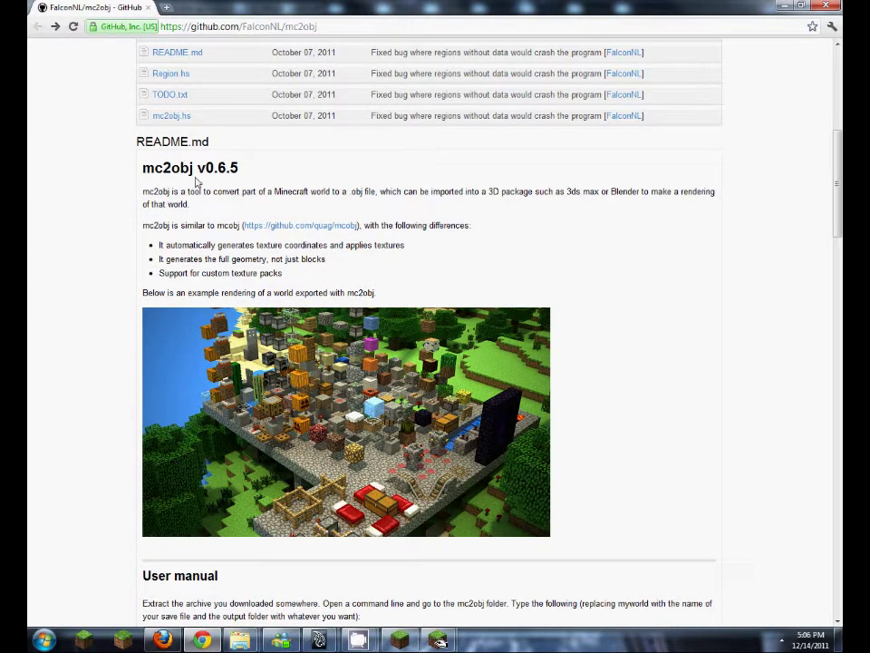
scroll(114, 300, up, 5)
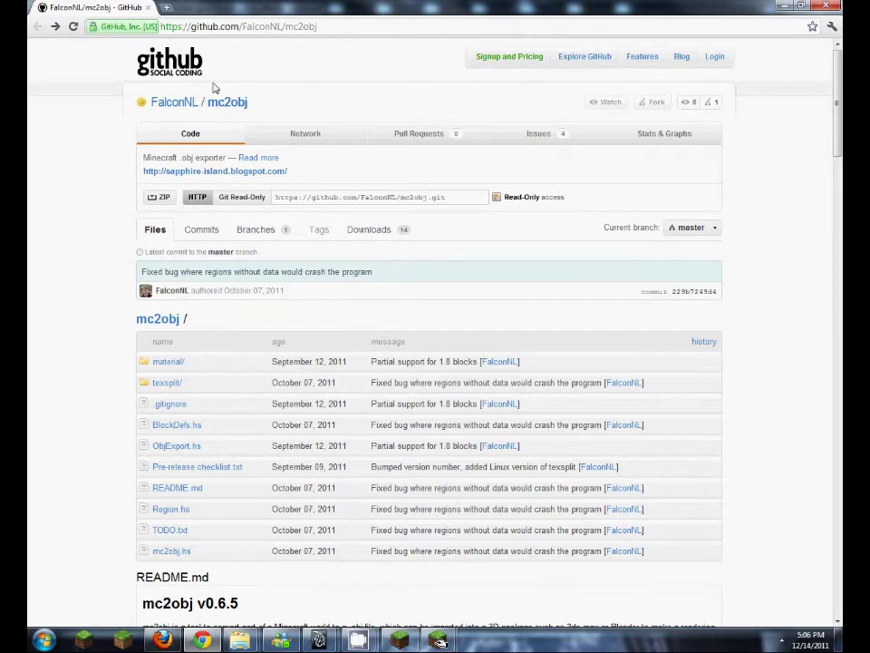
click(367, 230)
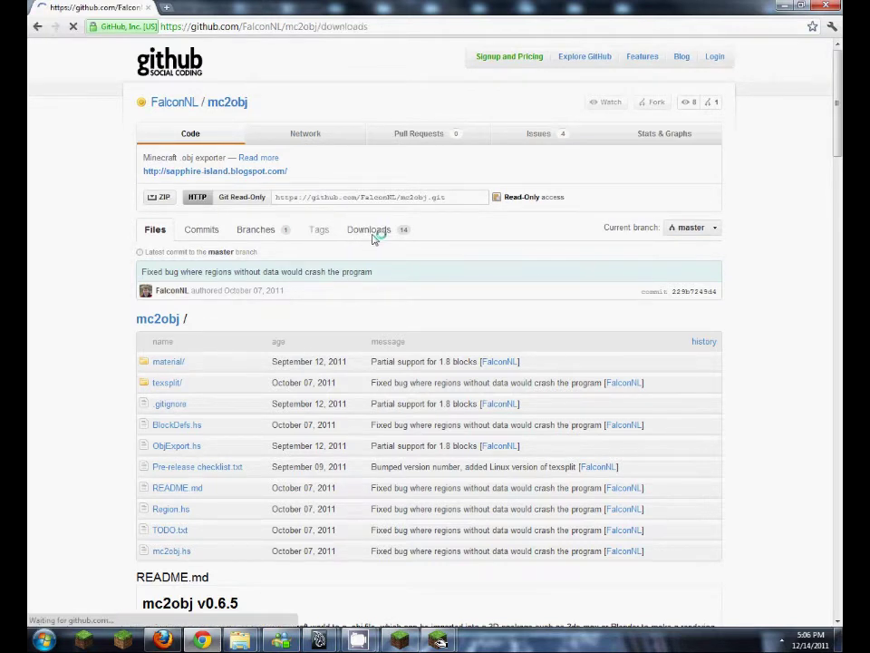
click(199, 239)
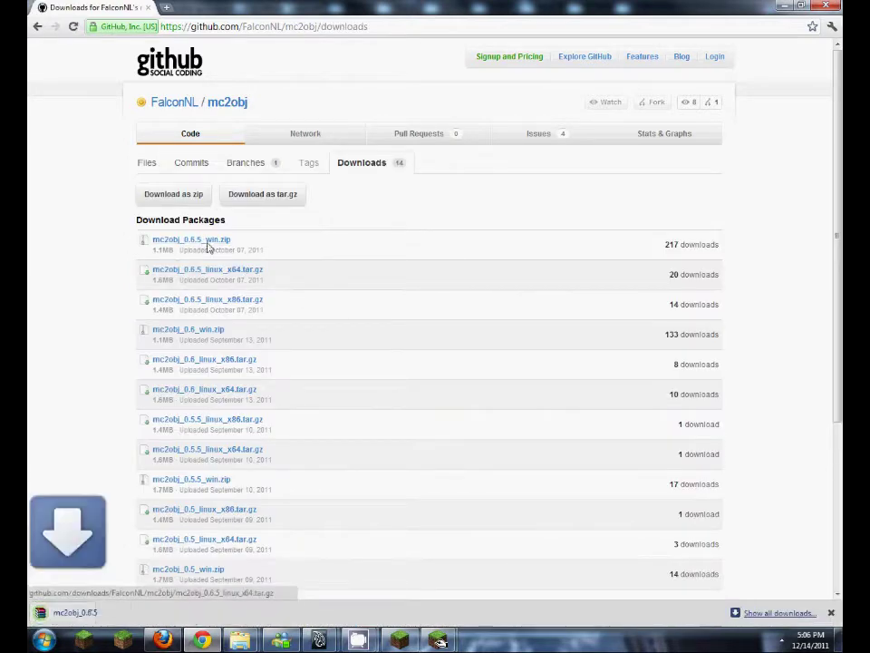
Open the downloaded mc2obj archive and extract all its files and folders into the D:\Animations\Exporter folder
click(64, 614)
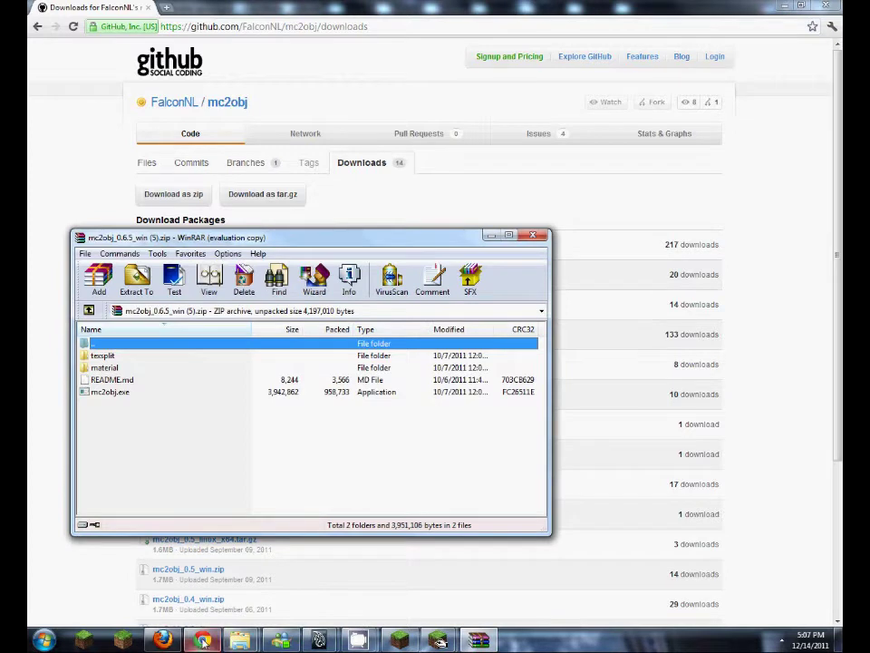
click(377, 390)
mouse_move(240, 640)
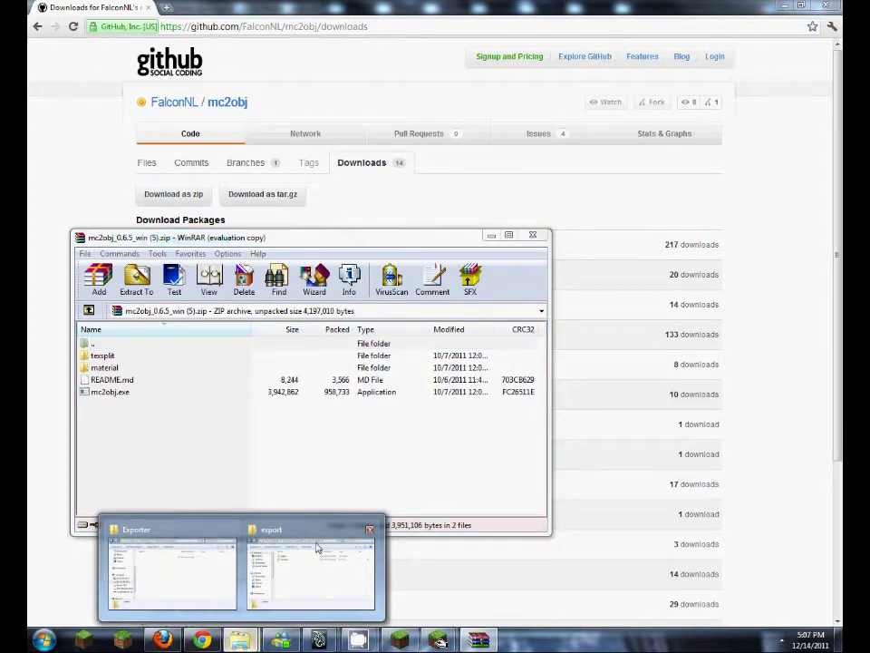
click(160, 571)
drag(261, 356, 499, 228)
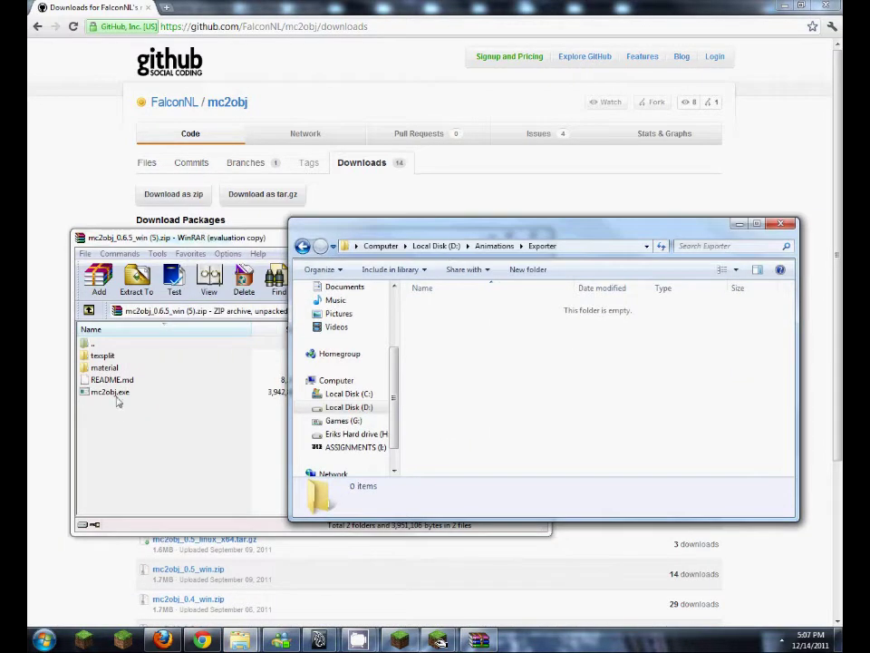
drag(146, 411, 93, 355)
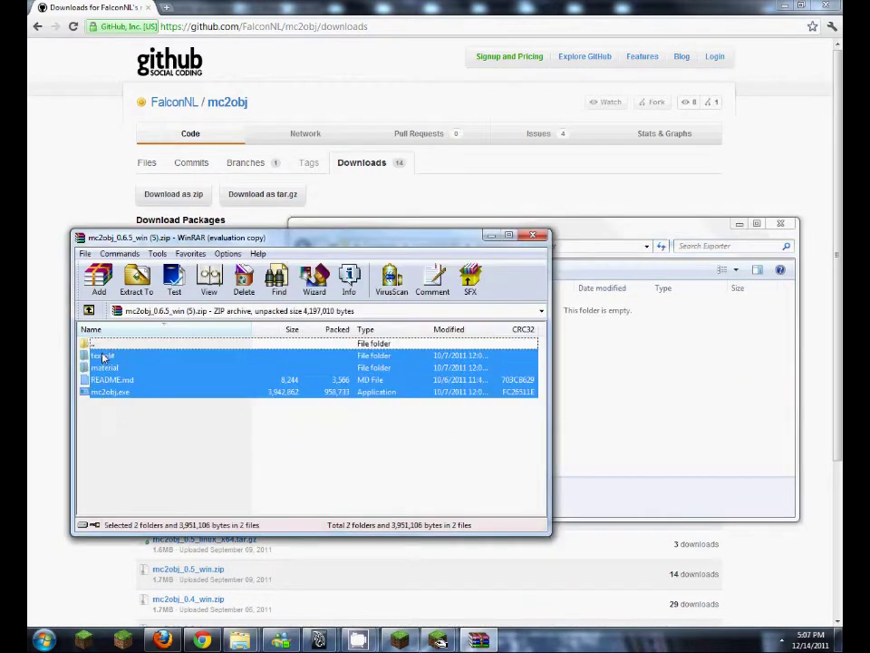
drag(571, 373, 635, 410)
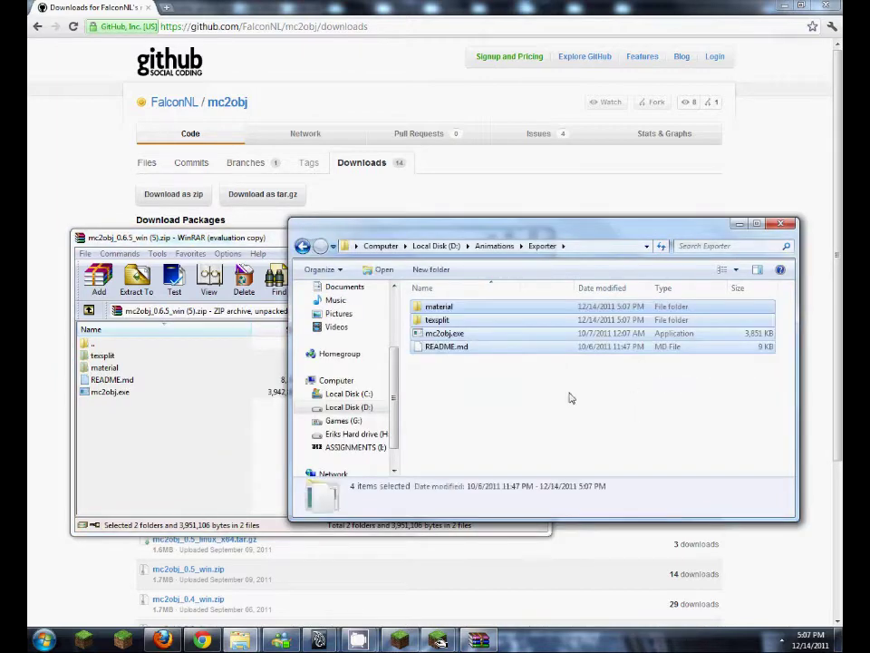
click(443, 369)
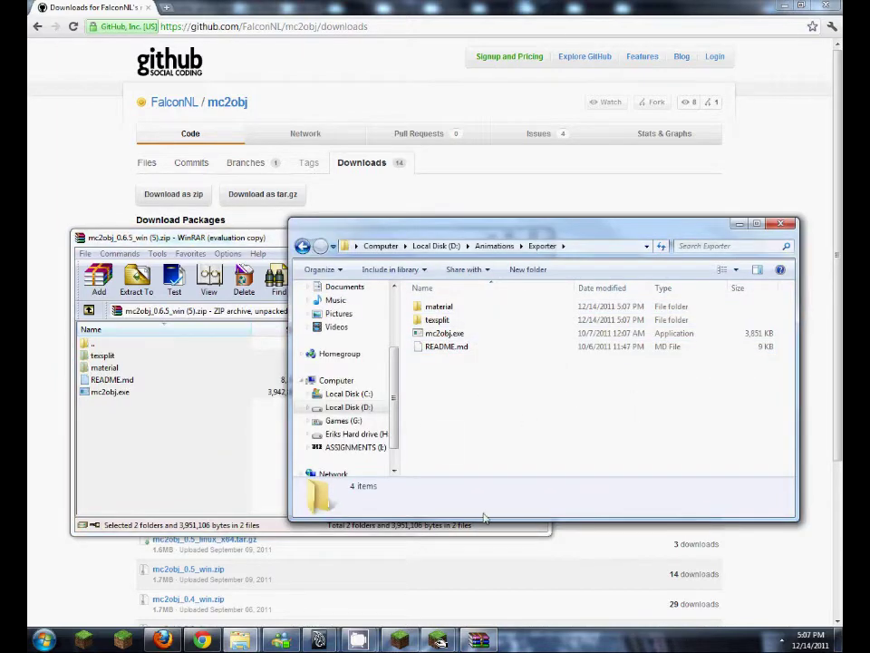
Switch to the MCEdit main window
click(438, 640)
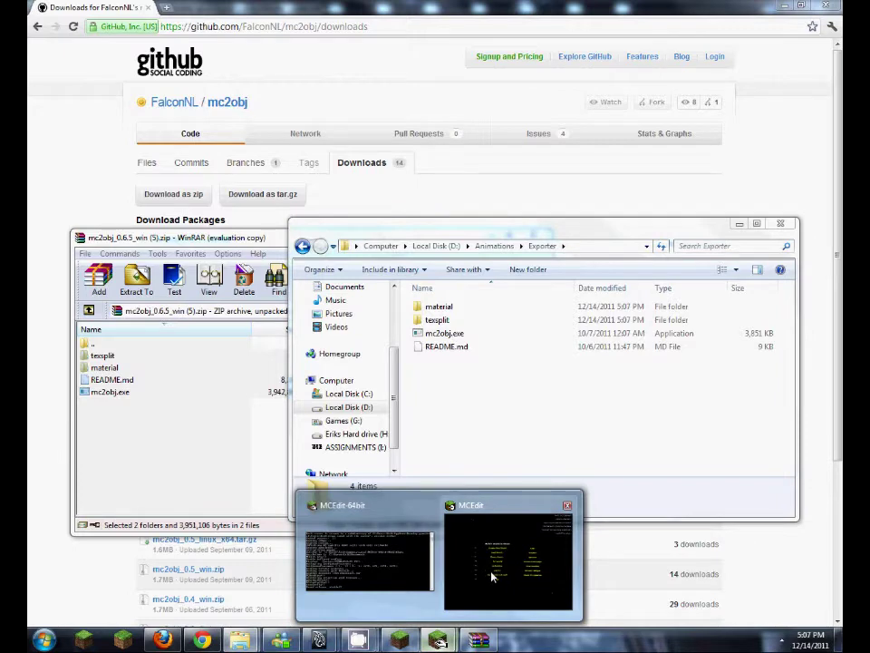
mouse_move(491, 577)
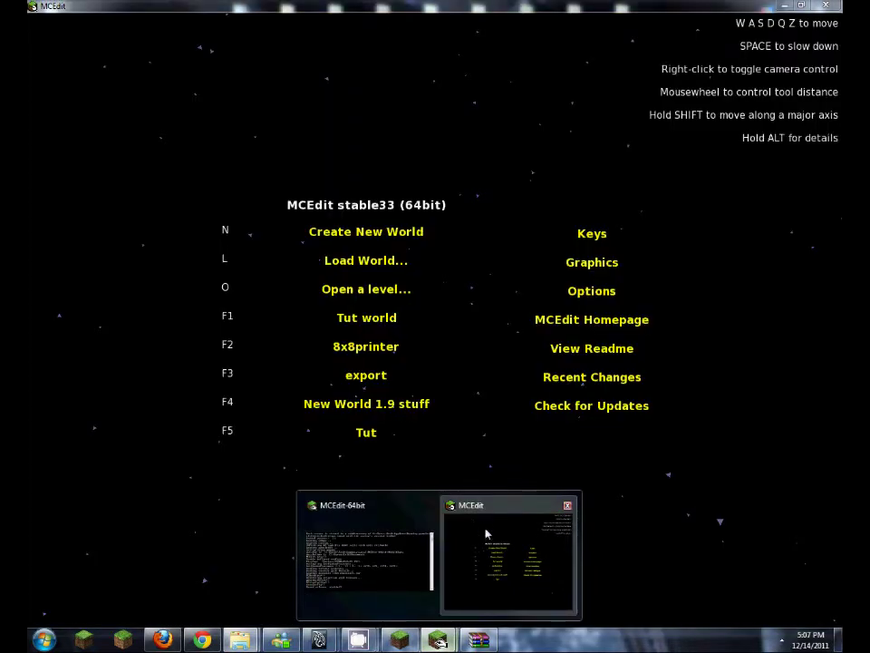
click(486, 534)
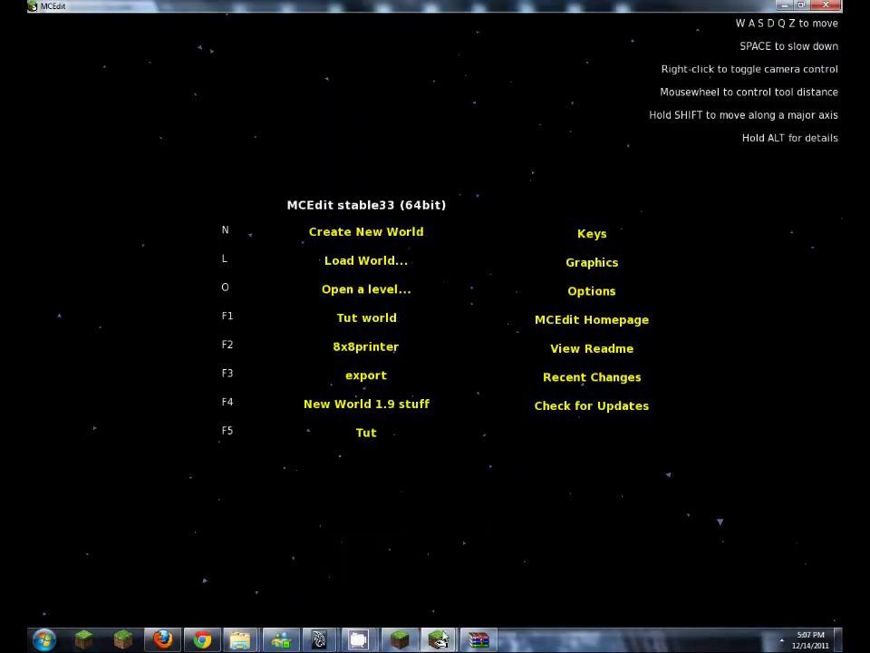
mouse_move(358, 641)
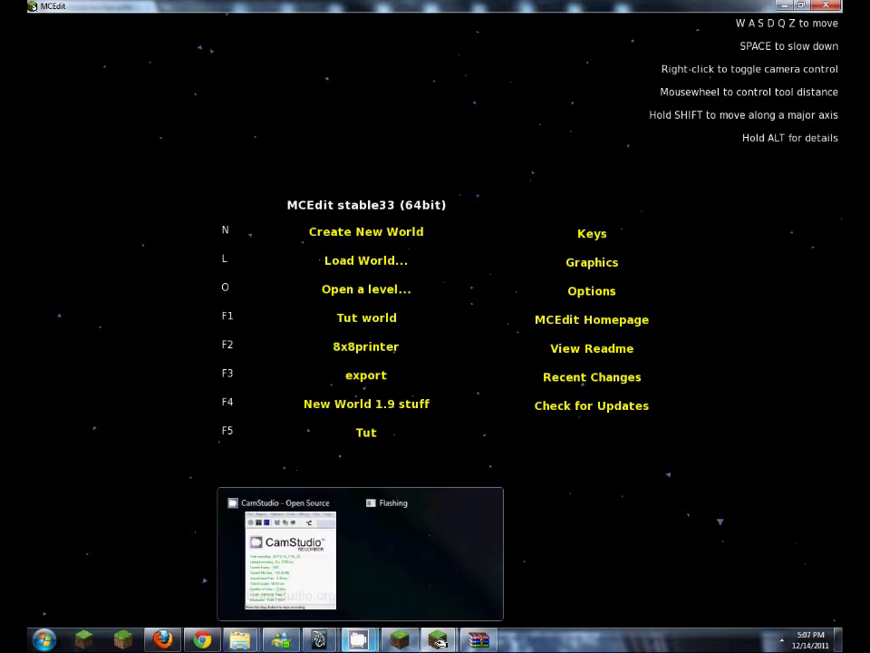
Browse the list of saved worlds and load the save New World-------------
click(384, 262)
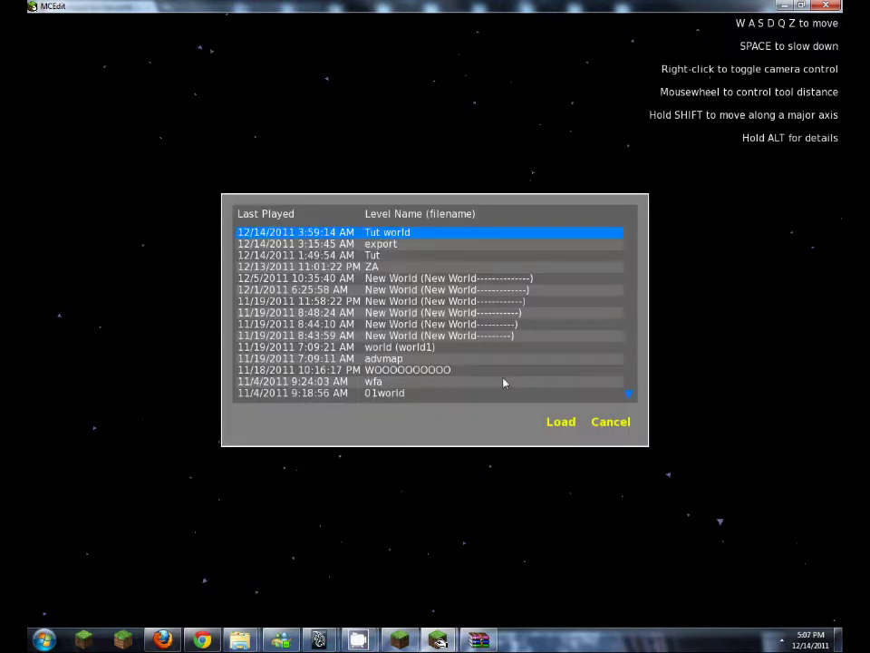
click(385, 324)
scroll(389, 325, down, 7)
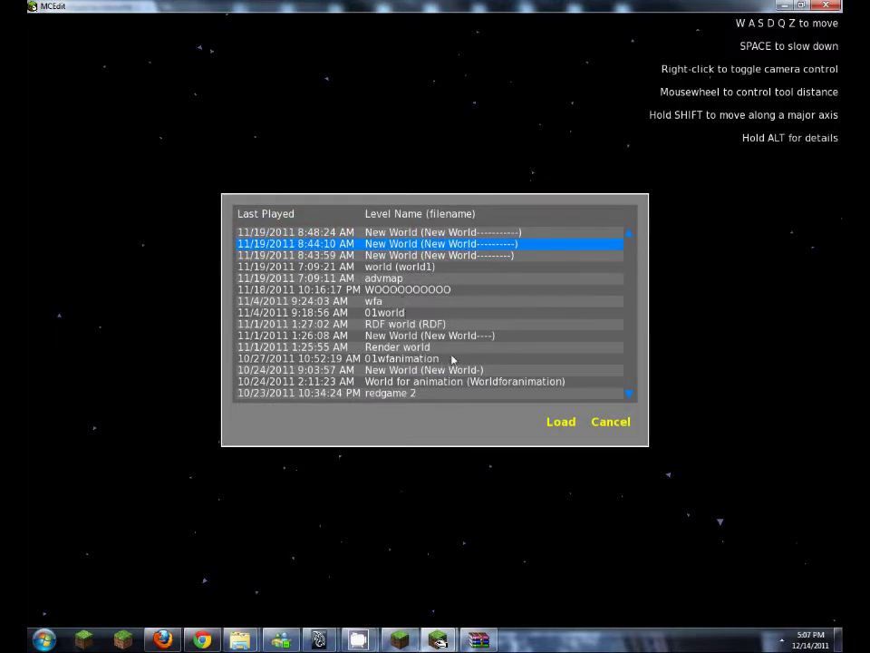
scroll(453, 357, down, 7)
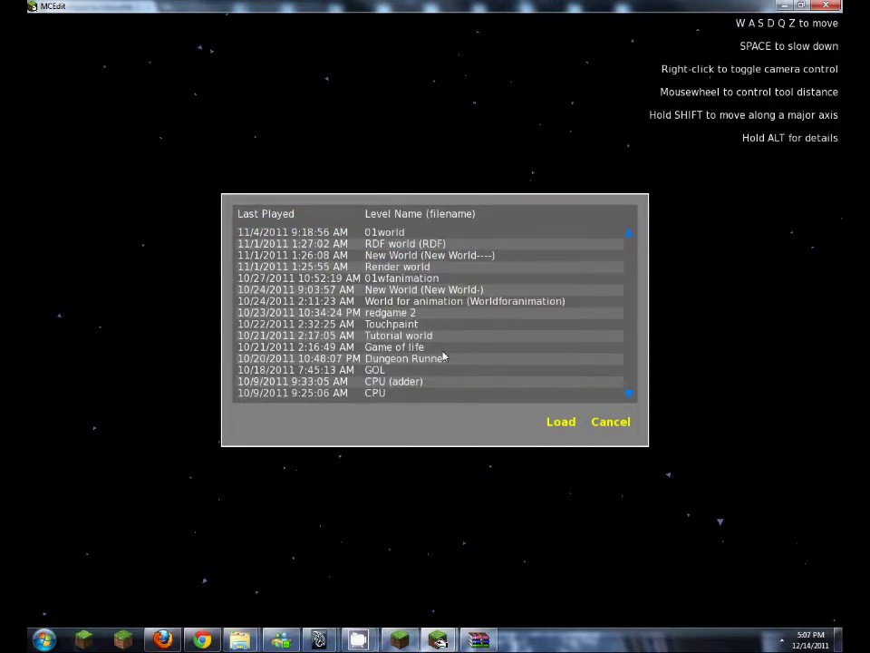
click(393, 361)
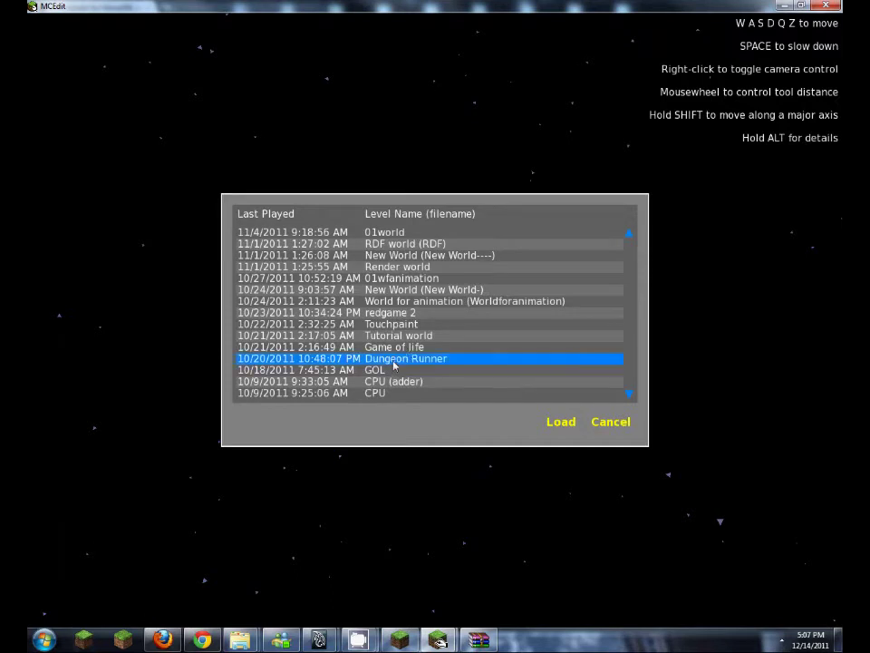
scroll(393, 363, down, 2)
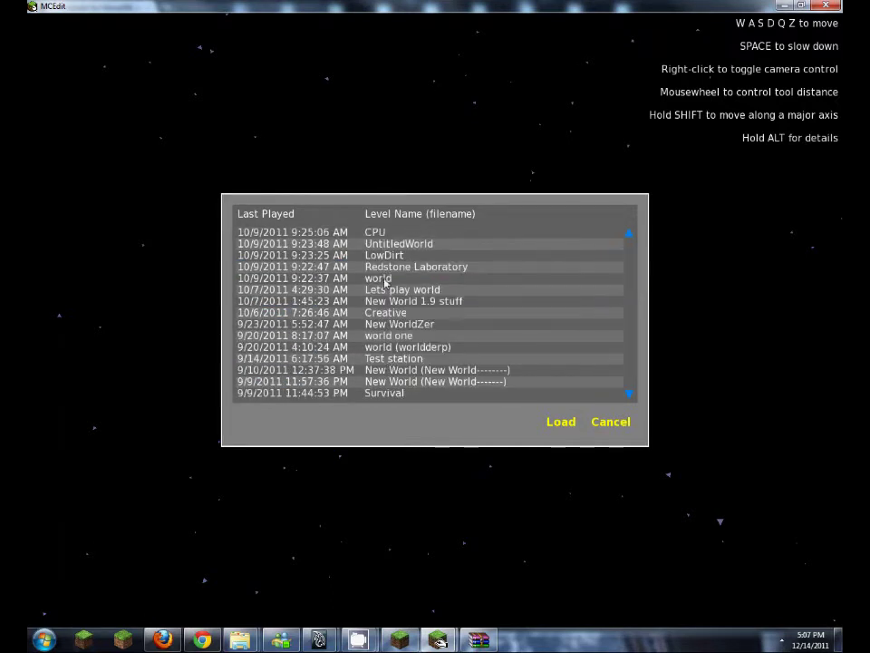
scroll(382, 290, up, 2)
click(392, 290)
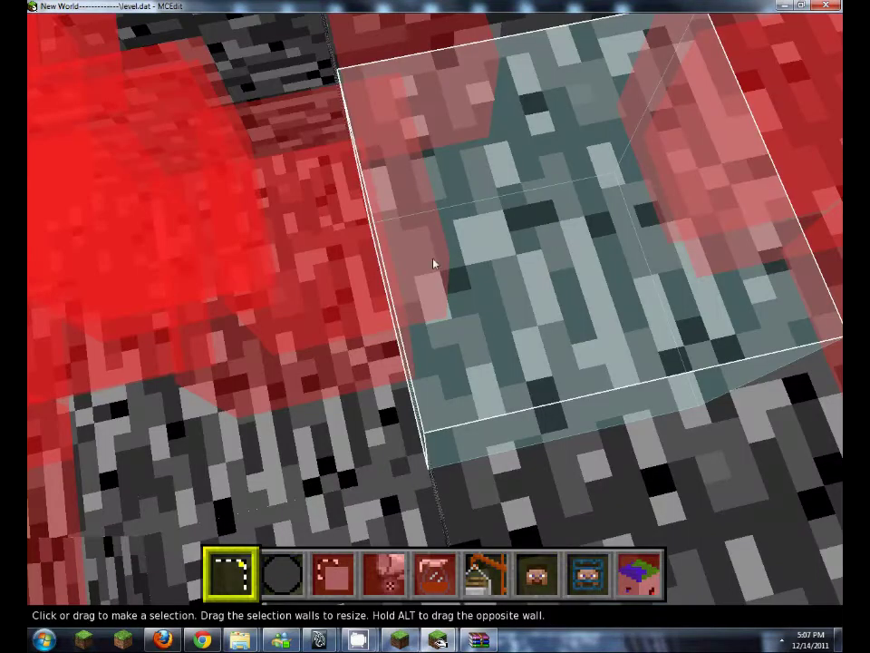
right_drag(434, 264, 437, 324)
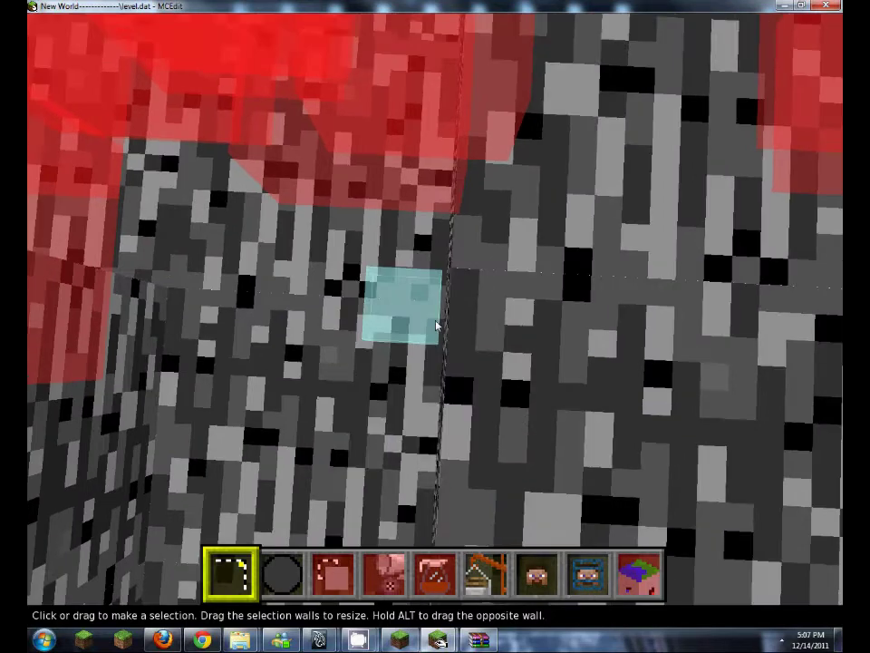
key(s)
key(s)
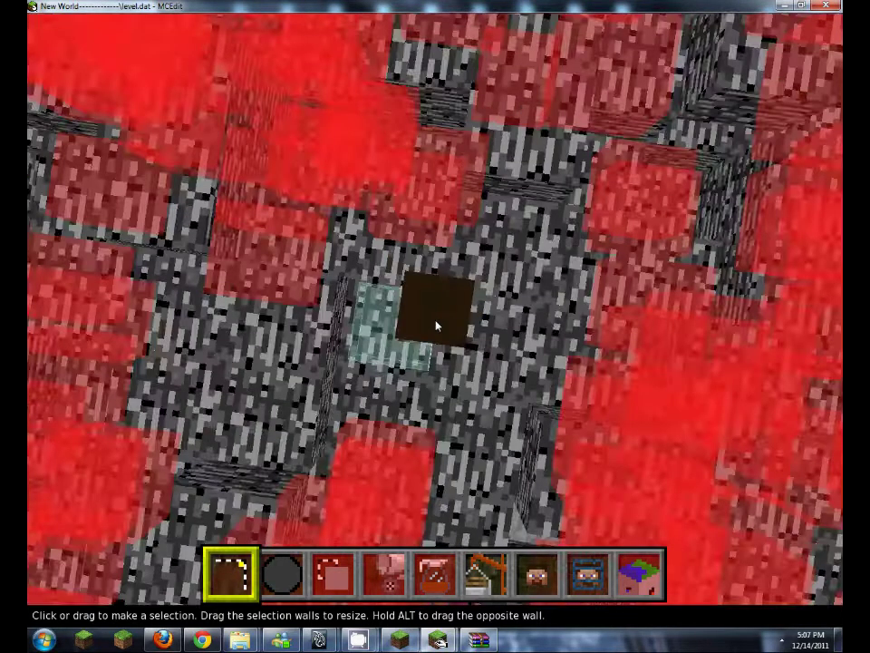
Open the level.dat file from the New World---------- folder in the Minecraft saves
key(Escape)
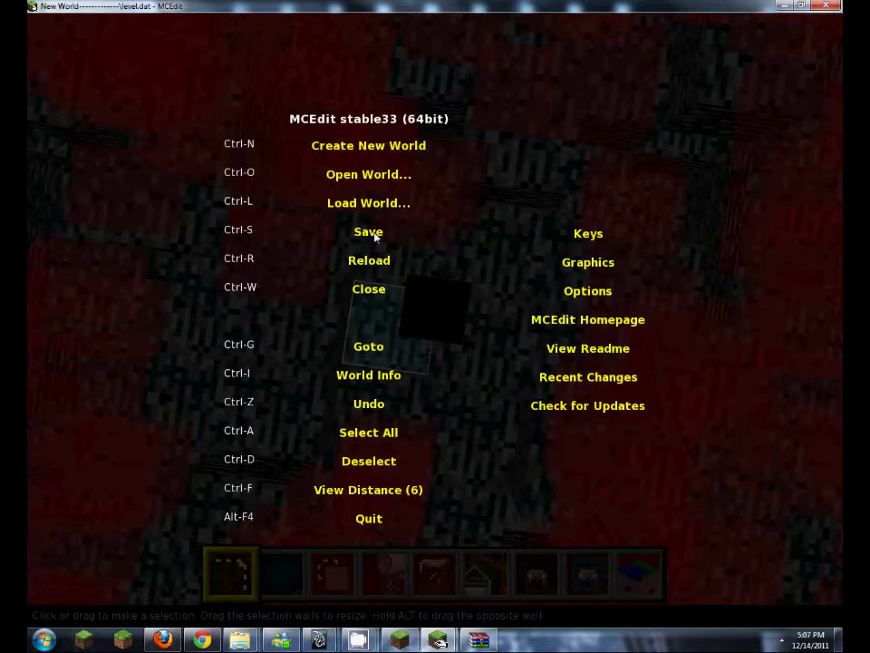
click(367, 181)
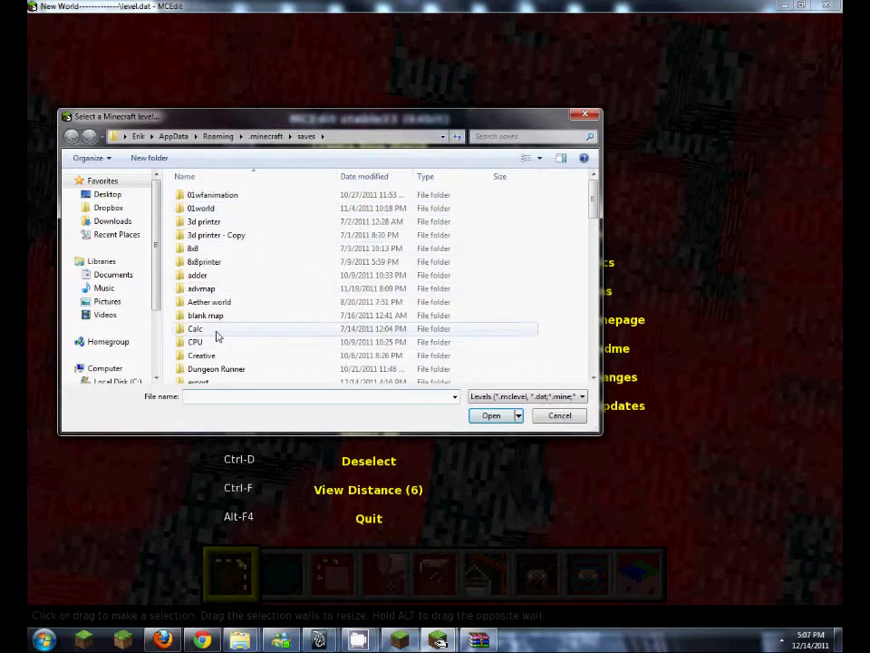
scroll(222, 333, down, 10)
double_click(224, 329)
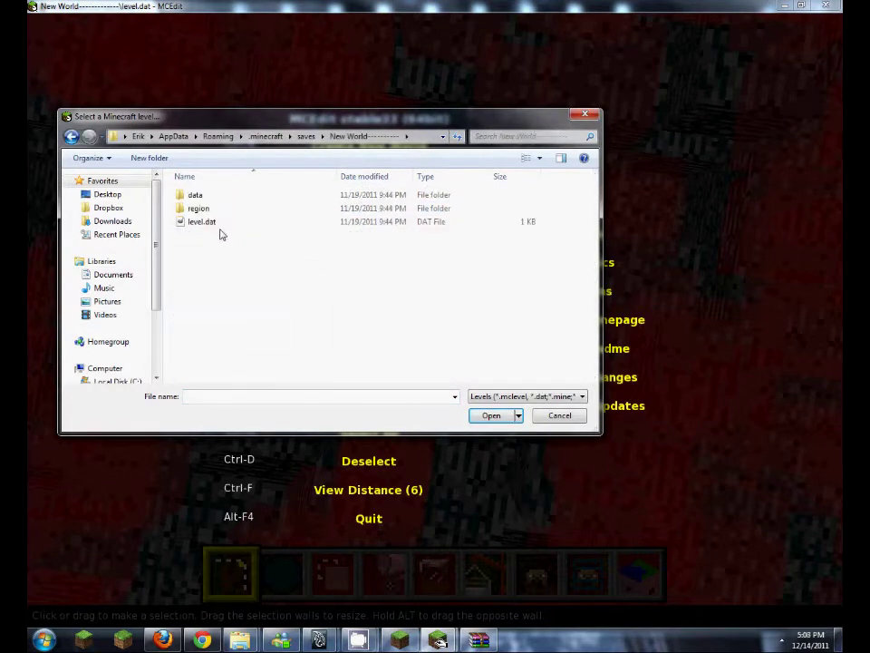
double_click(220, 226)
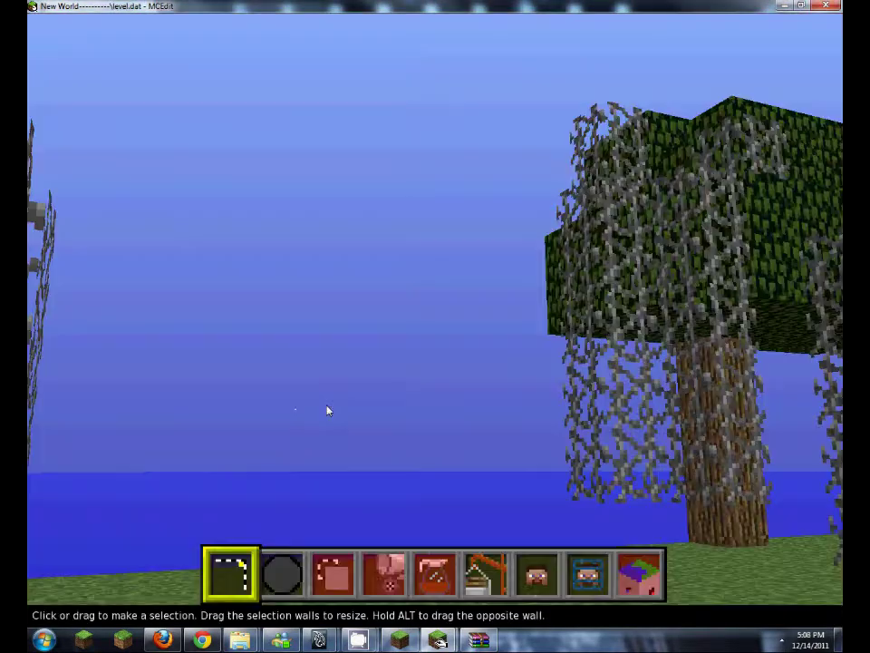
Survey the opened world's terrain from high above to find an area worth exporting
key(s)
right_drag(438, 327, 443, 336)
key(s)
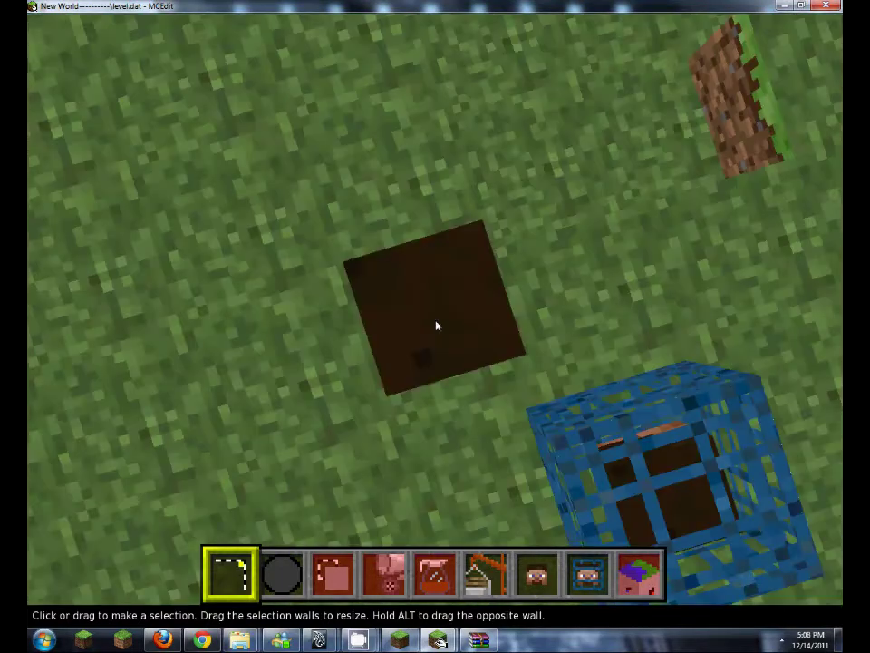
key(s)
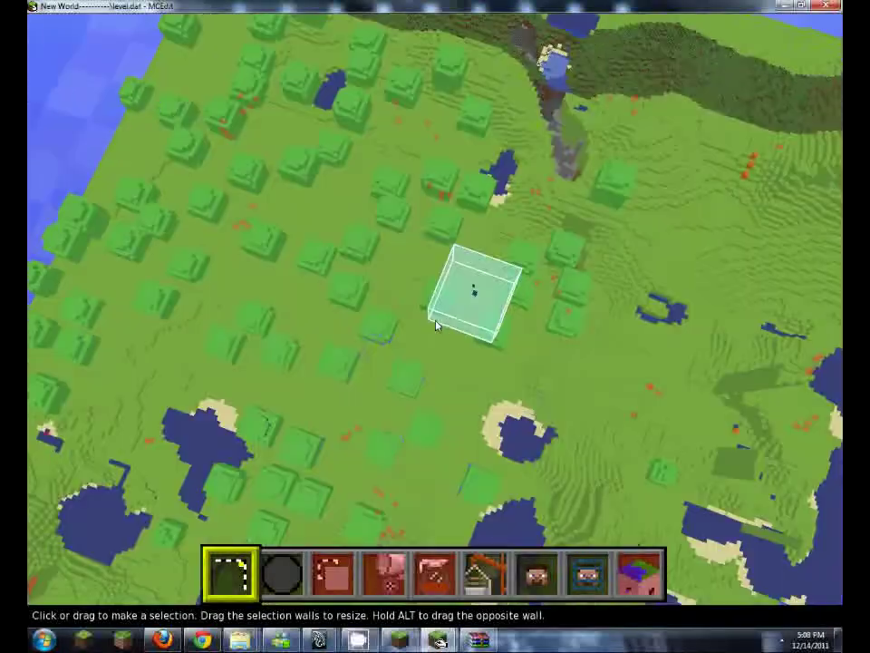
right_drag(436, 326, 436, 325)
key(s)
key(s)
key(w)
key(w)
key(s)
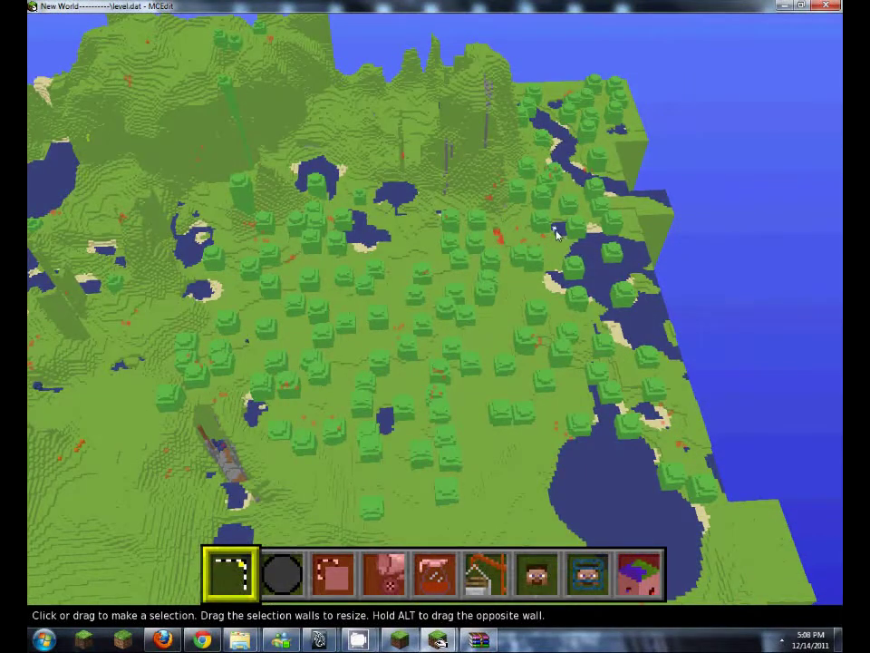
Select a box of terrain about 49 blocks wide, 73 long and 66 high over the forest beside the lakes
drag(557, 234, 436, 326)
key(w)
right_click(219, 516)
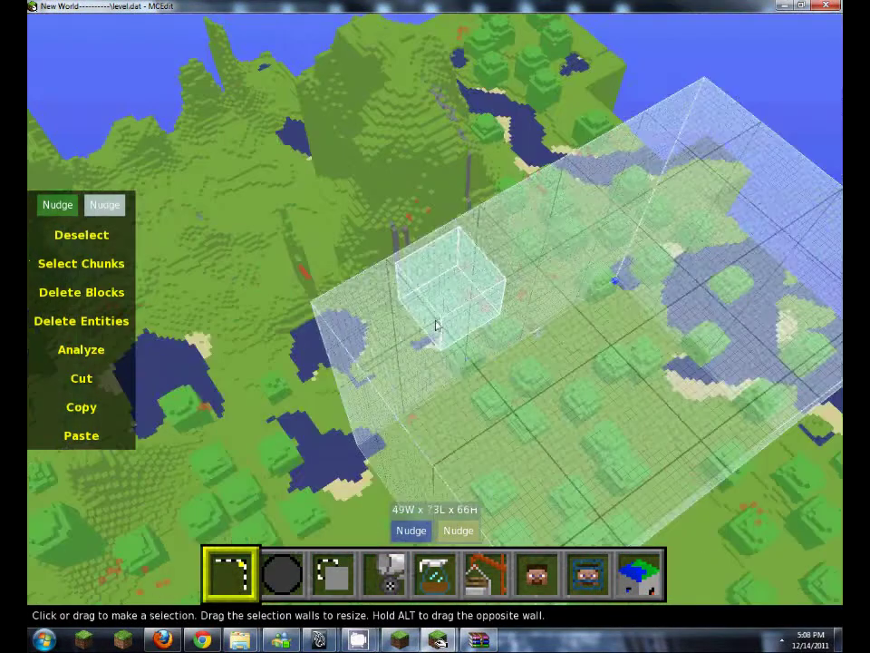
key(s)
key(w)
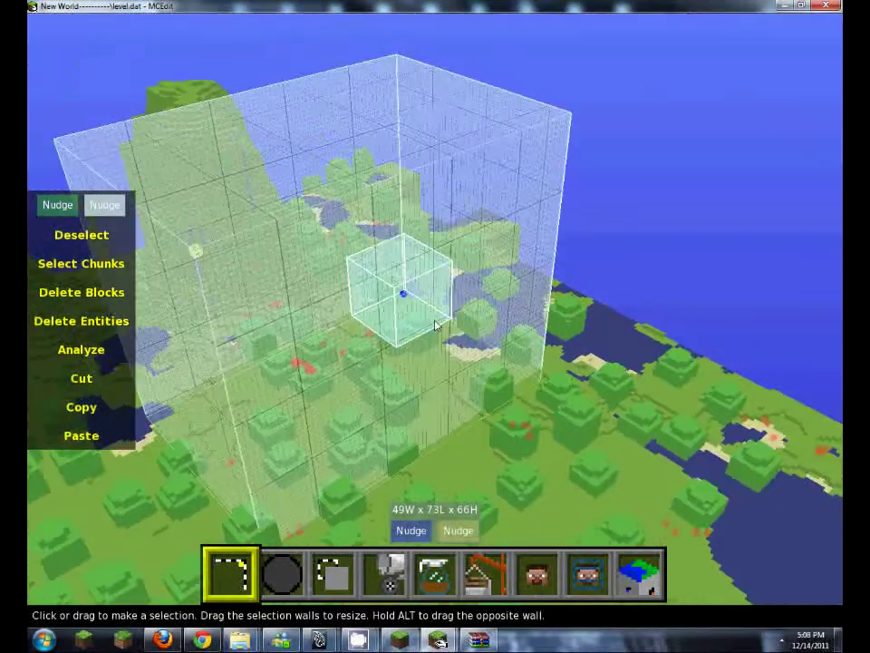
key(d)
right_click(436, 326)
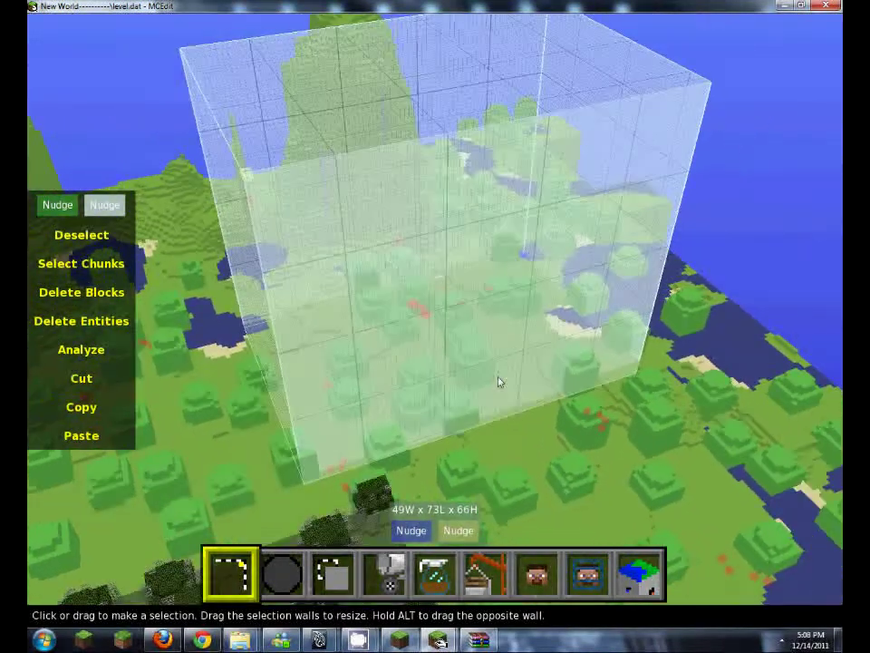
key(w)
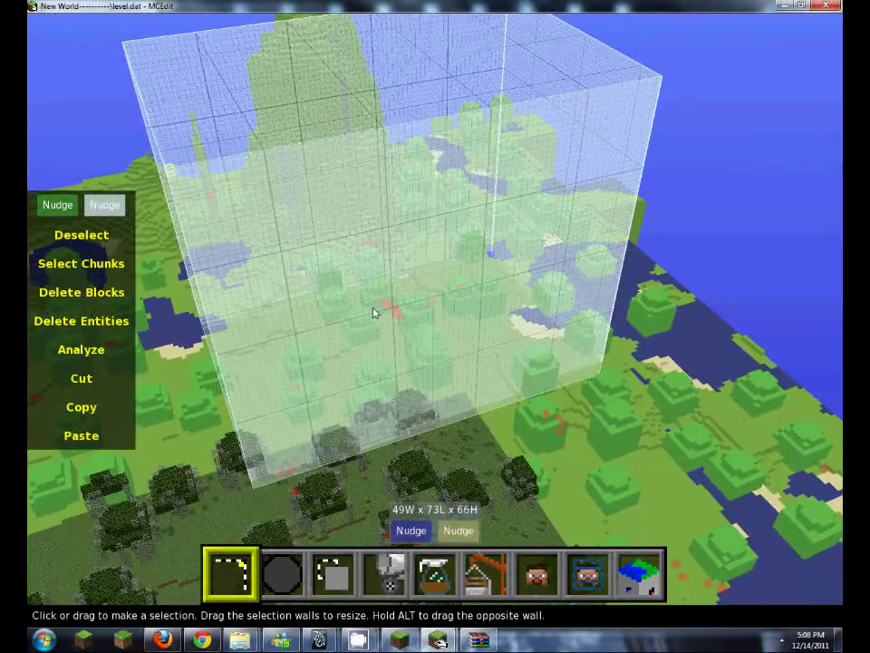
Extend the selection box downward below the terrain until it is 84 blocks high
click(408, 535)
key(z)
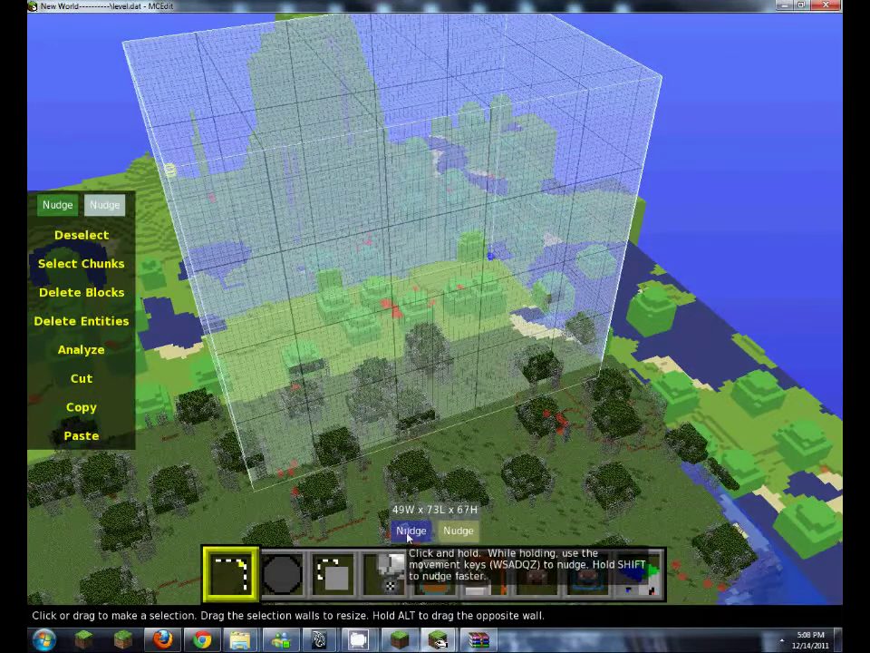
key(z)
key(z)
key(z)
key(z)
key(z)
key(z)
key(z)
key(z)
key(z)
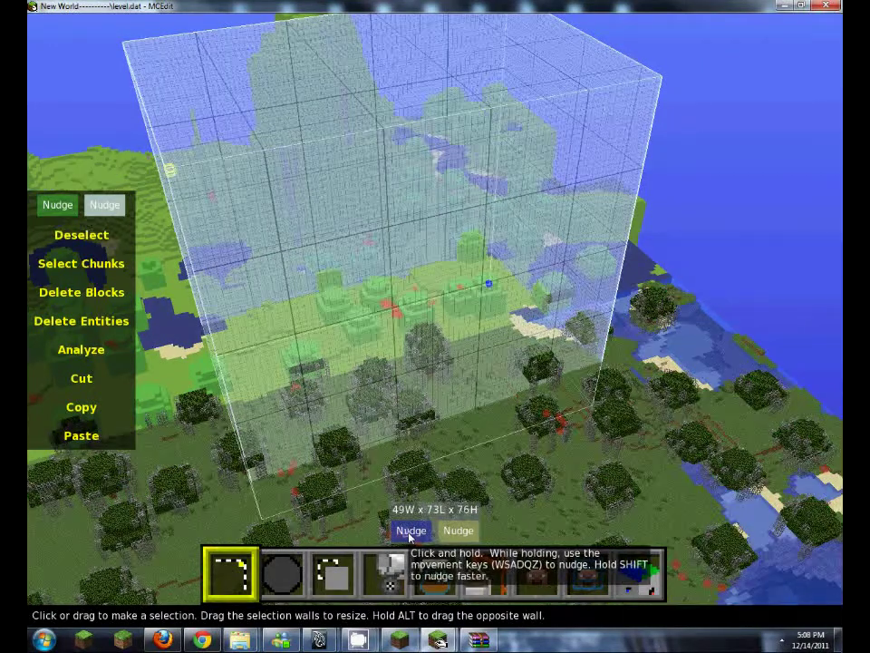
key(z)
key(z)
key(z)
key(z)
key(z)
key(z)
key(z)
key(z)
drag(410, 537, 410, 536)
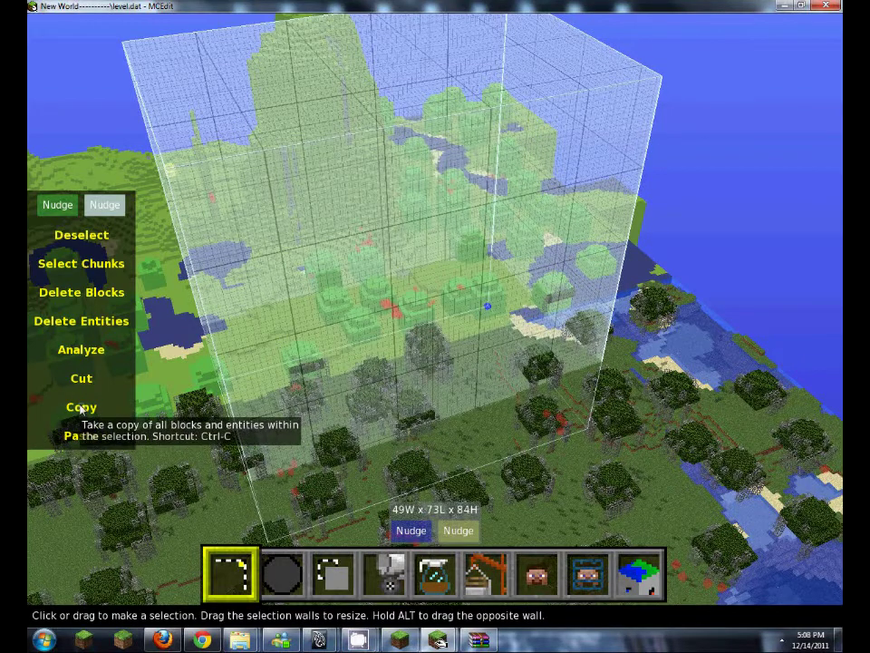
Copy the selected terrain and save the copy as World for tutorial.schematic in the MCEdit-schematics folder
click(81, 409)
click(815, 77)
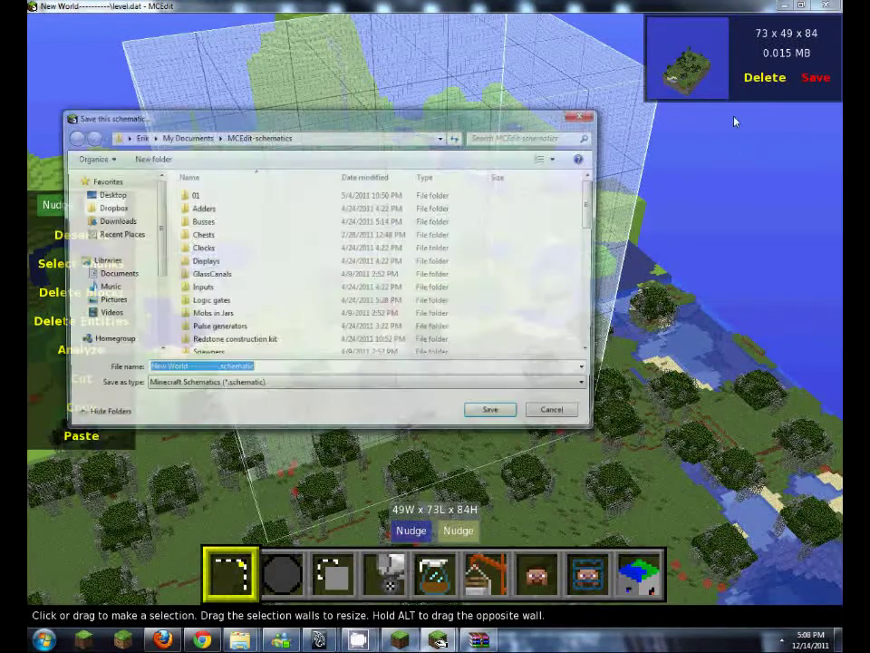
drag(208, 370, 28, 377)
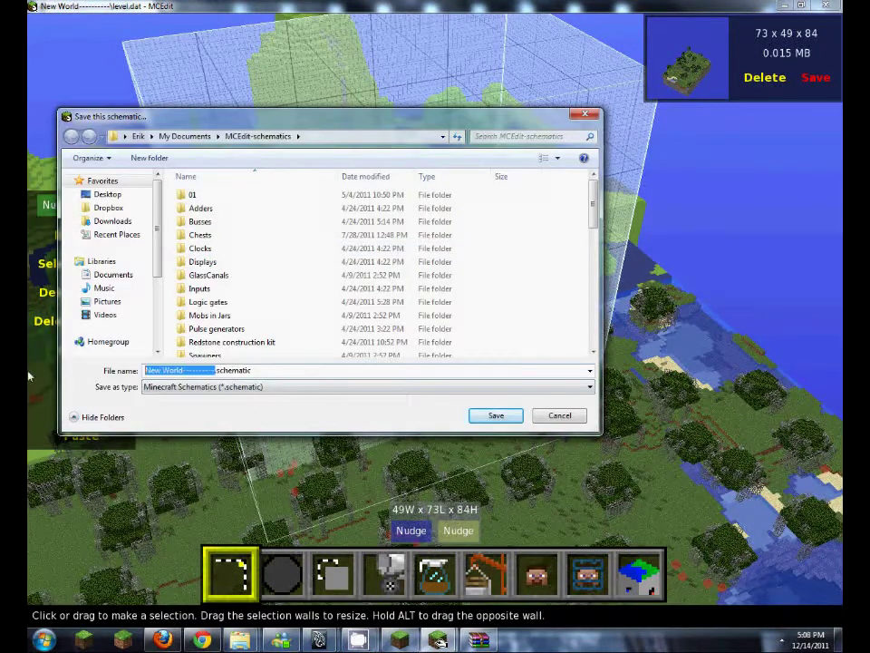
key(BackSpace)
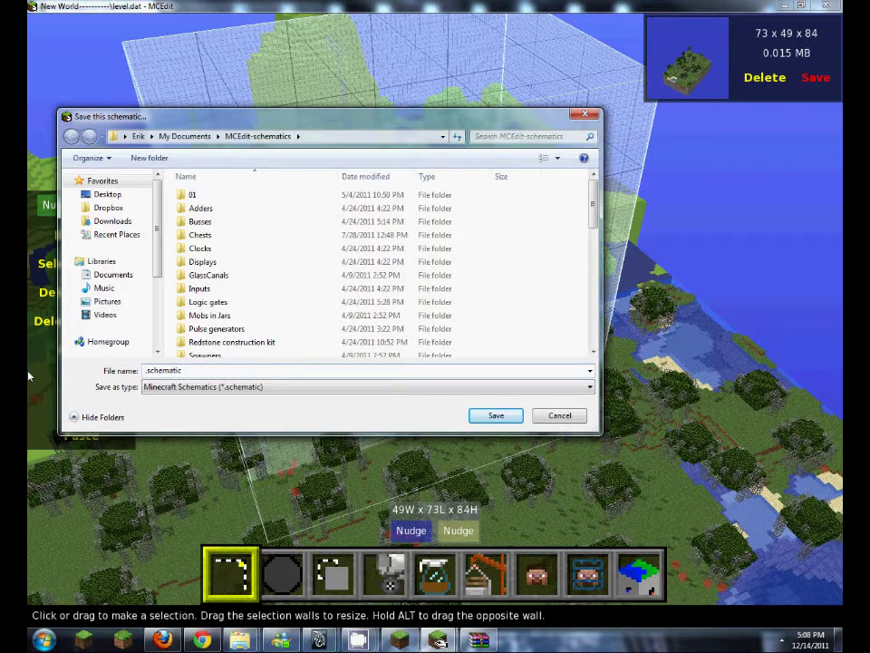
text(World.for tutorial)
key(Return)
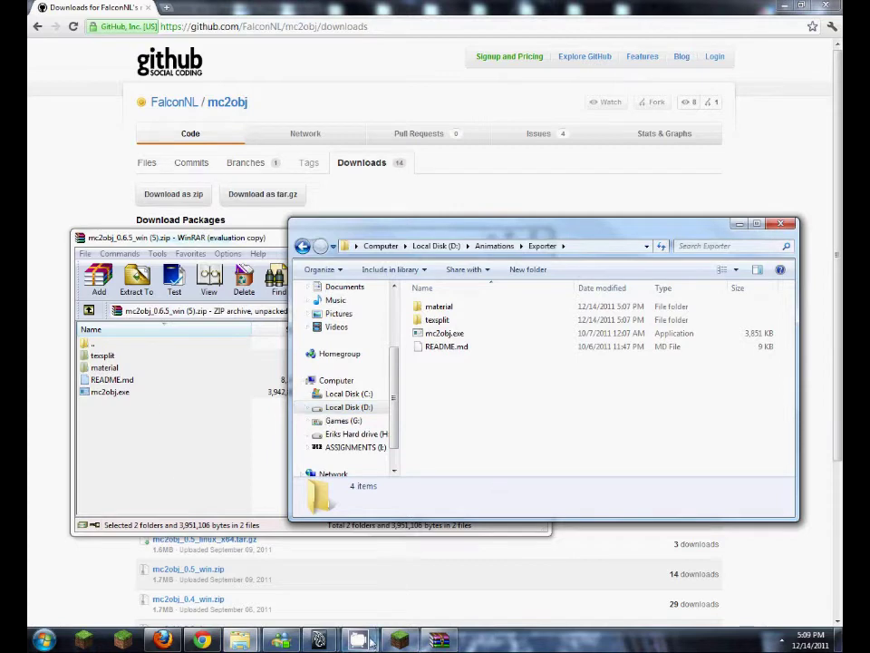
Minimize the browser and Maya windows and launch MCEdit-64bit from the games folder on the desktop
mouse_move(202, 640)
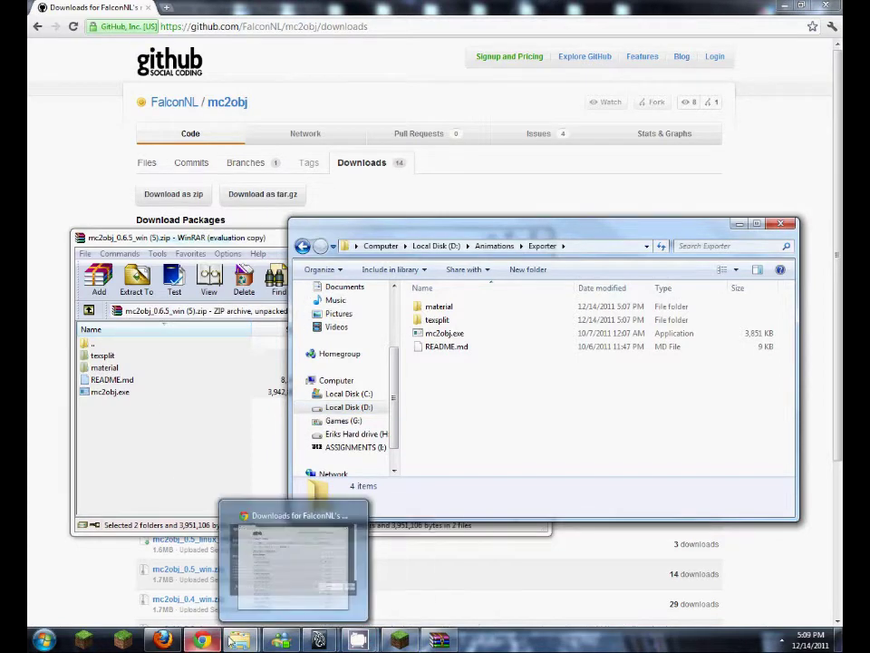
click(783, 7)
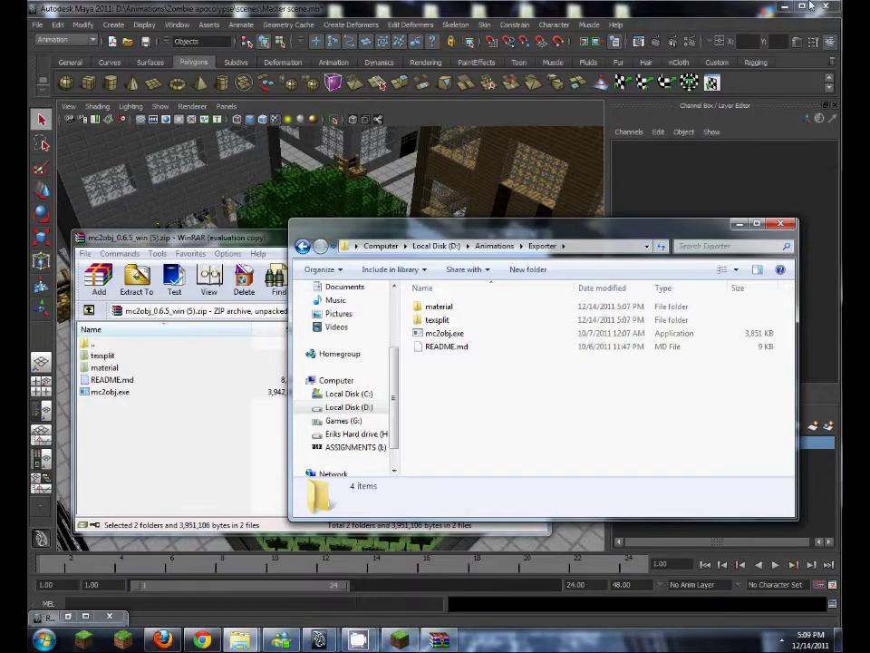
click(785, 6)
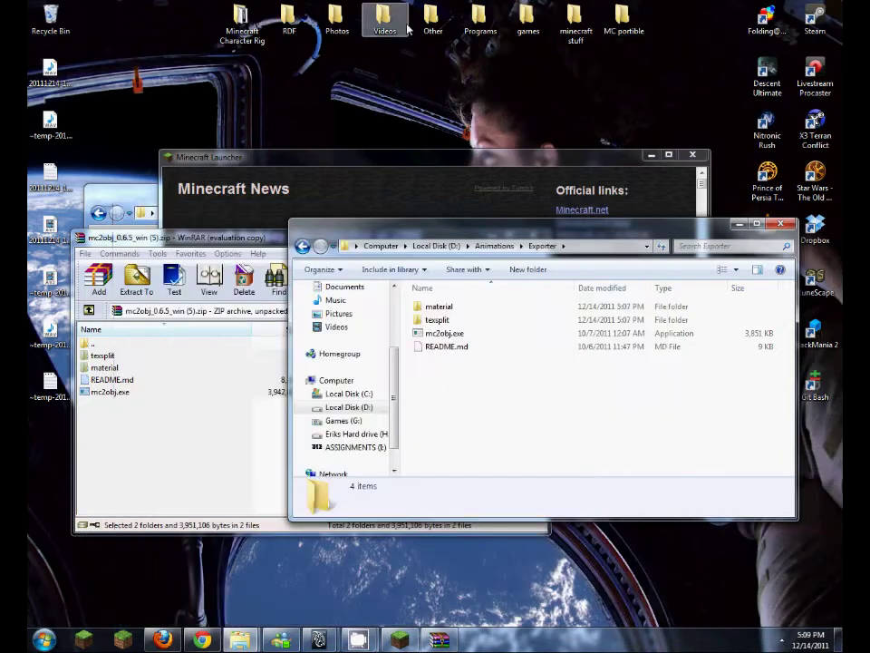
double_click(530, 18)
scroll(456, 398, down, 6)
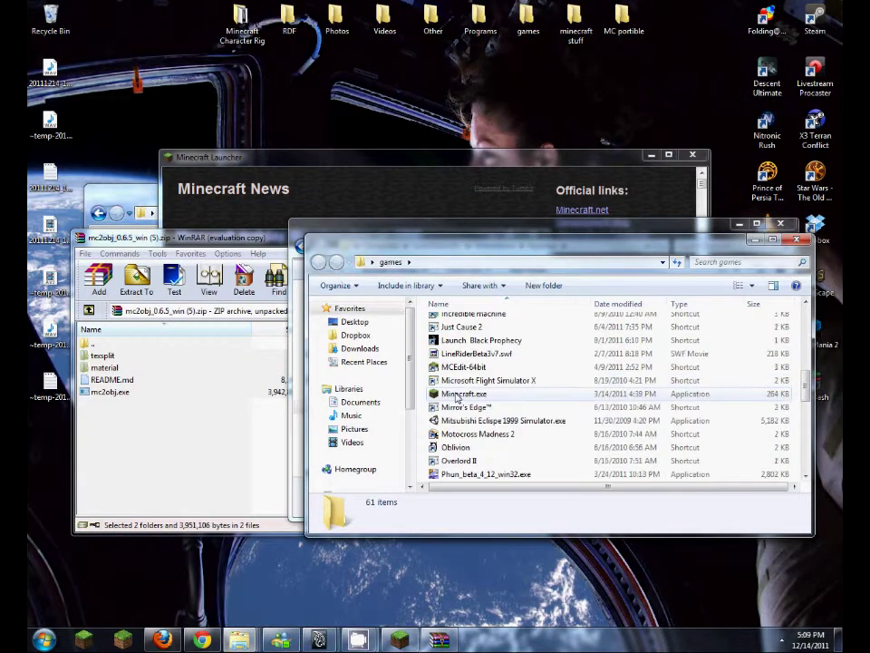
double_click(463, 366)
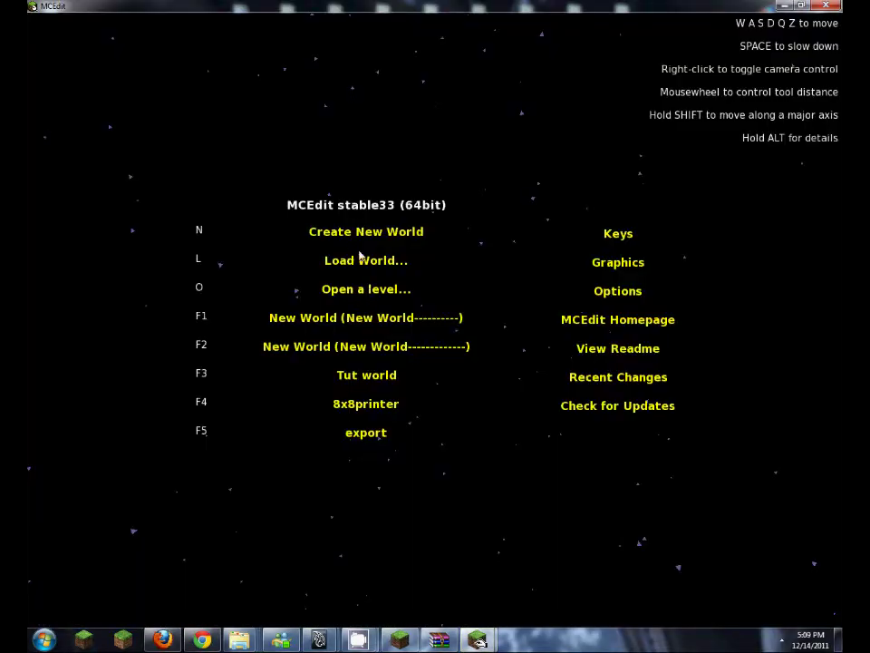
Start creating a new world named T in the Minecraft saves folder
click(366, 233)
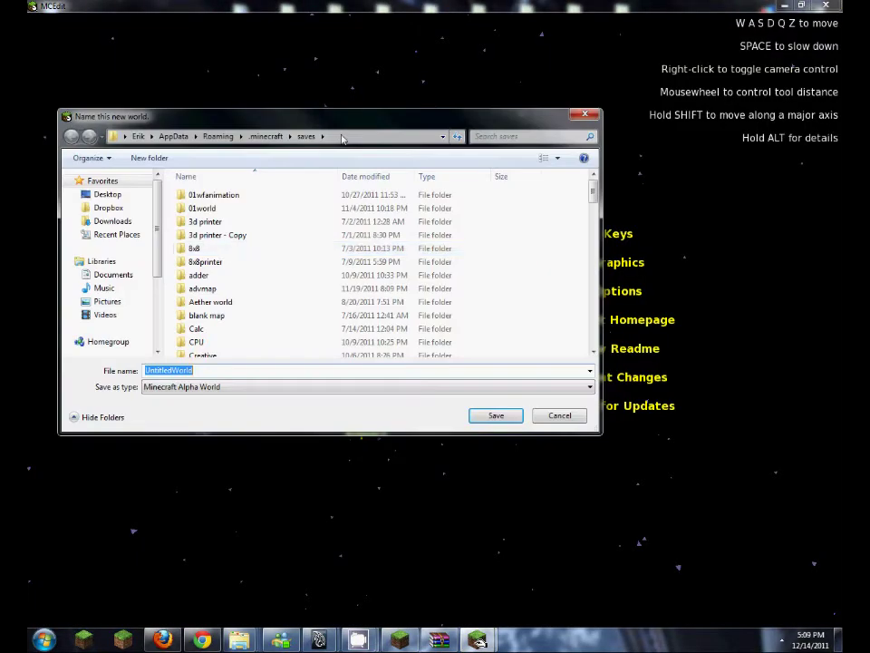
click(194, 248)
double_click(211, 371)
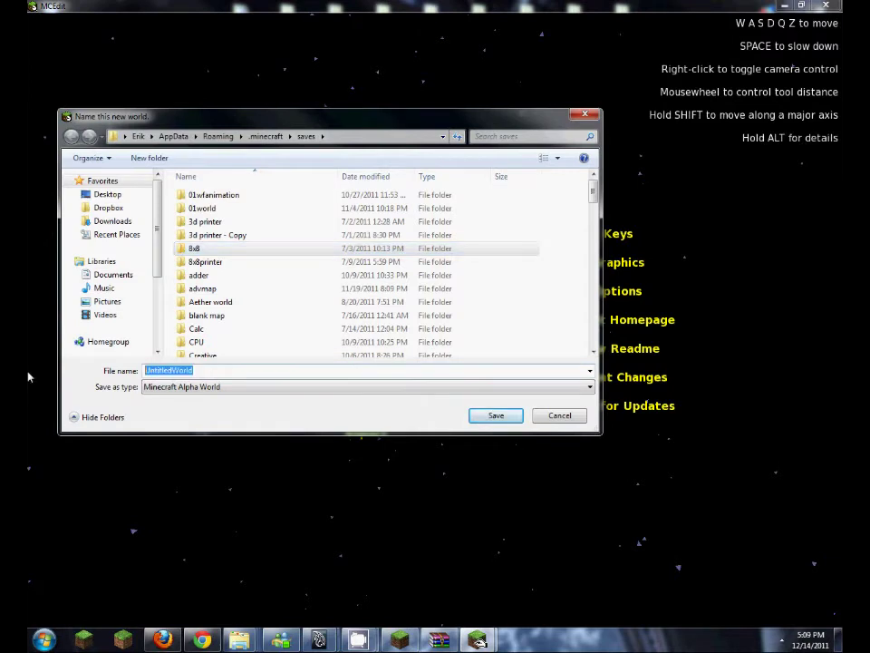
text(Tutp)
key(BackSpace)
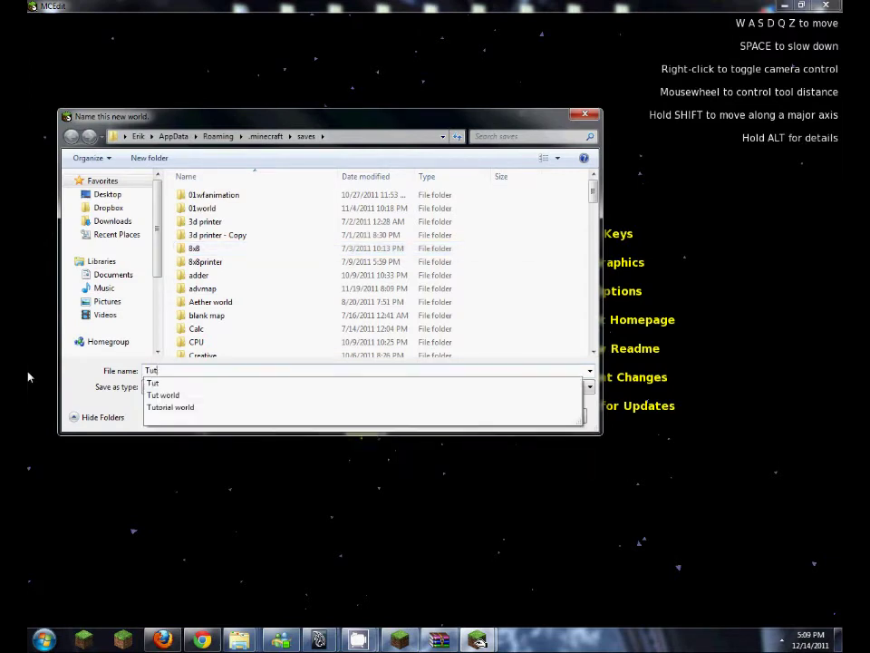
key(BackSpace)
key(BackSpace)
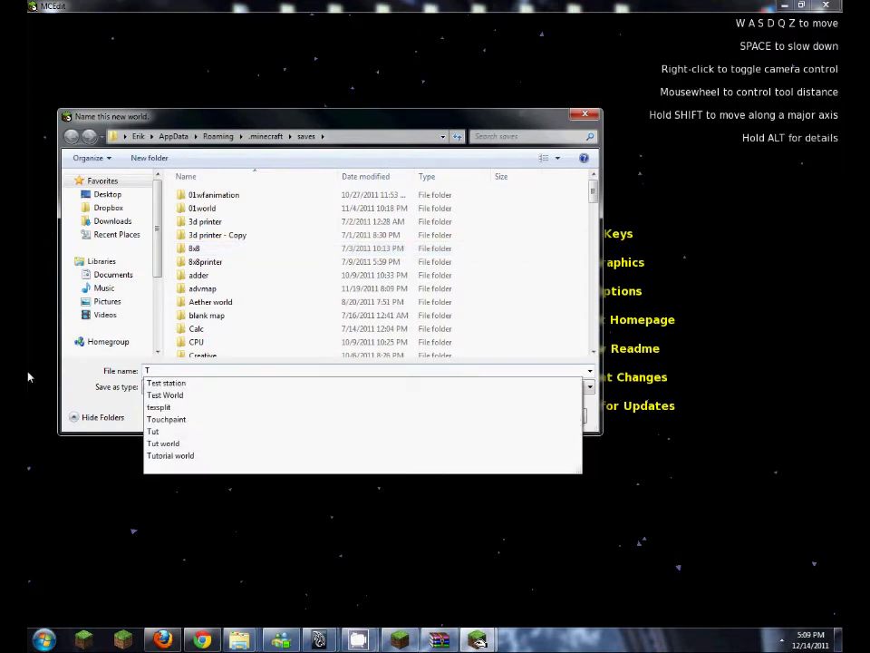
click(596, 434)
click(487, 419)
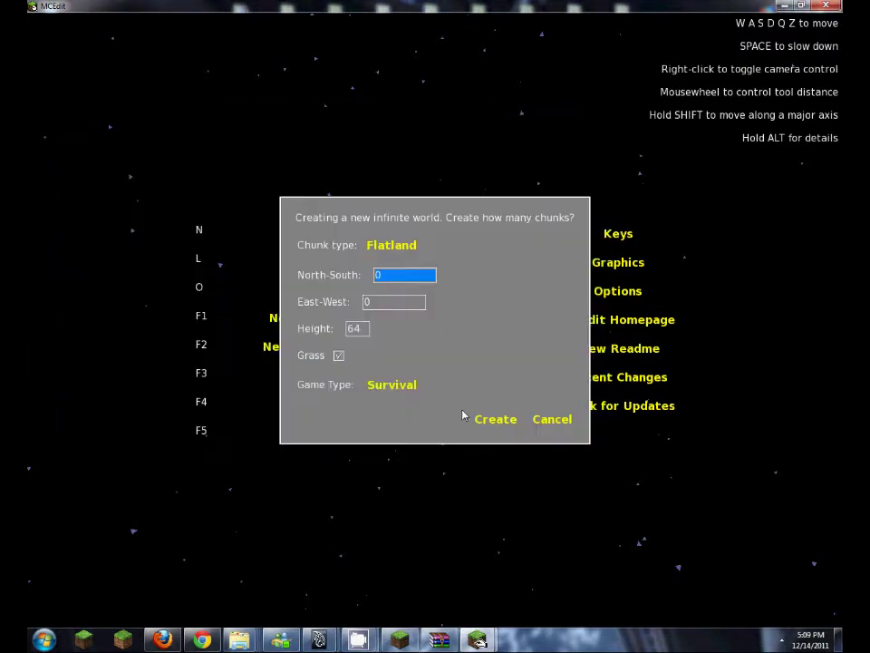
Create the flatland world with a height of 2 and the Creative game type, and dismiss the notice
click(365, 330)
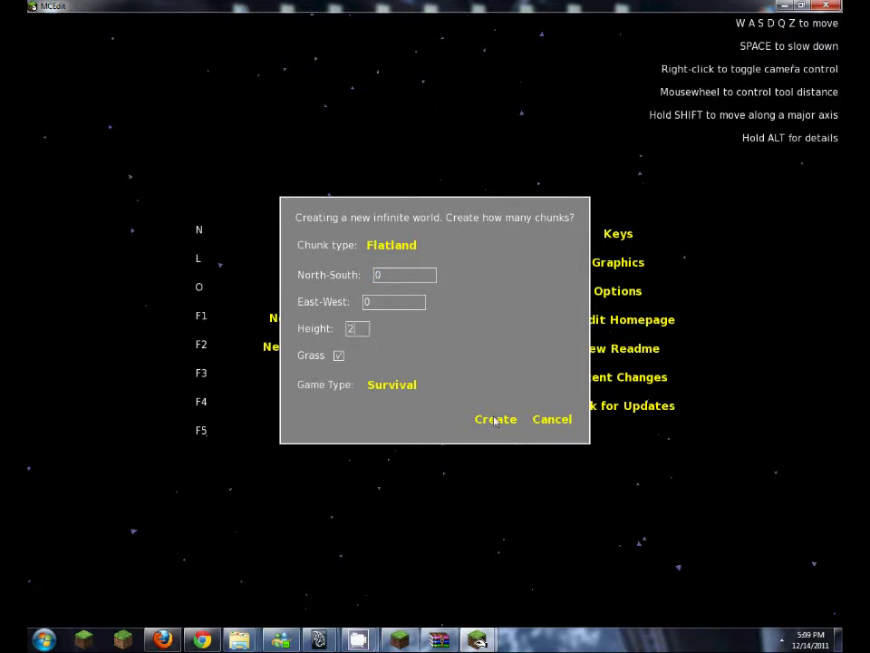
click(392, 390)
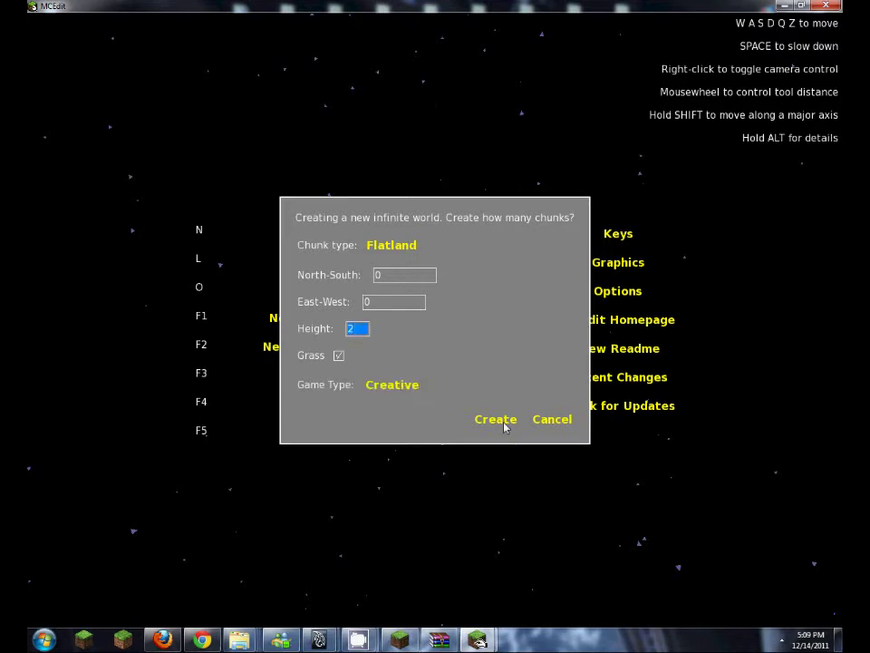
click(496, 420)
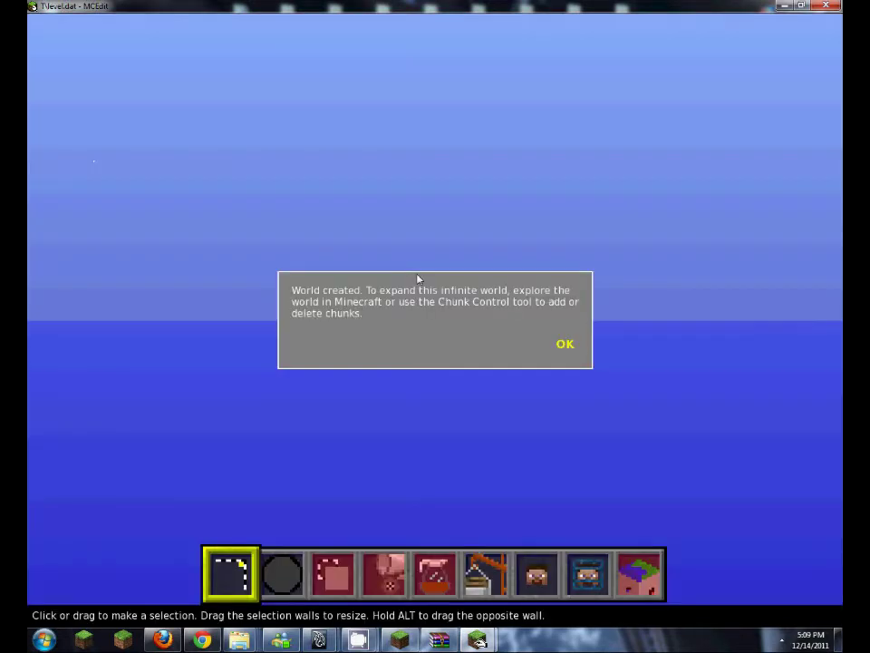
click(562, 345)
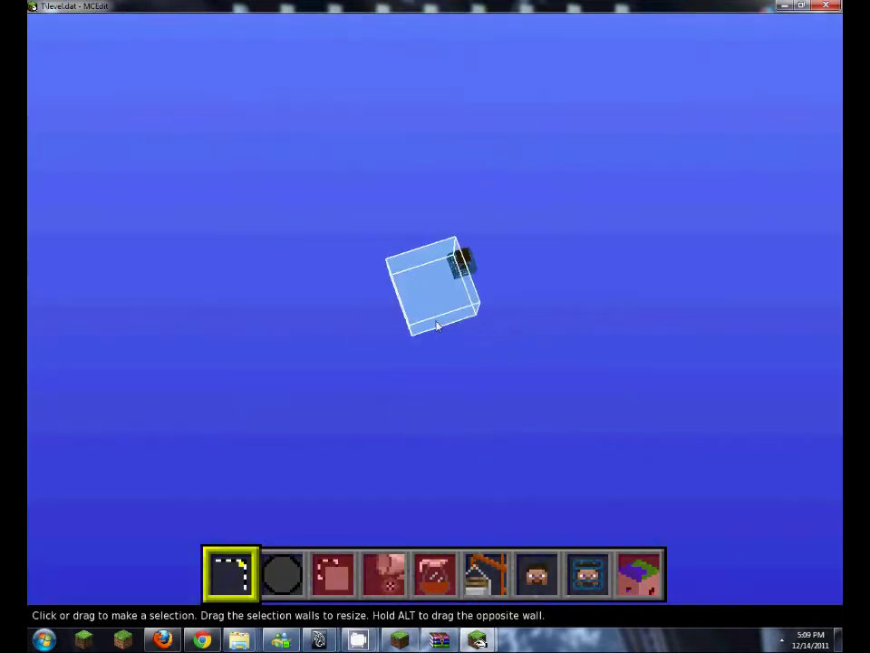
Import World for tutorial.schematic into the empty world, placing it around the player's position
key(i)
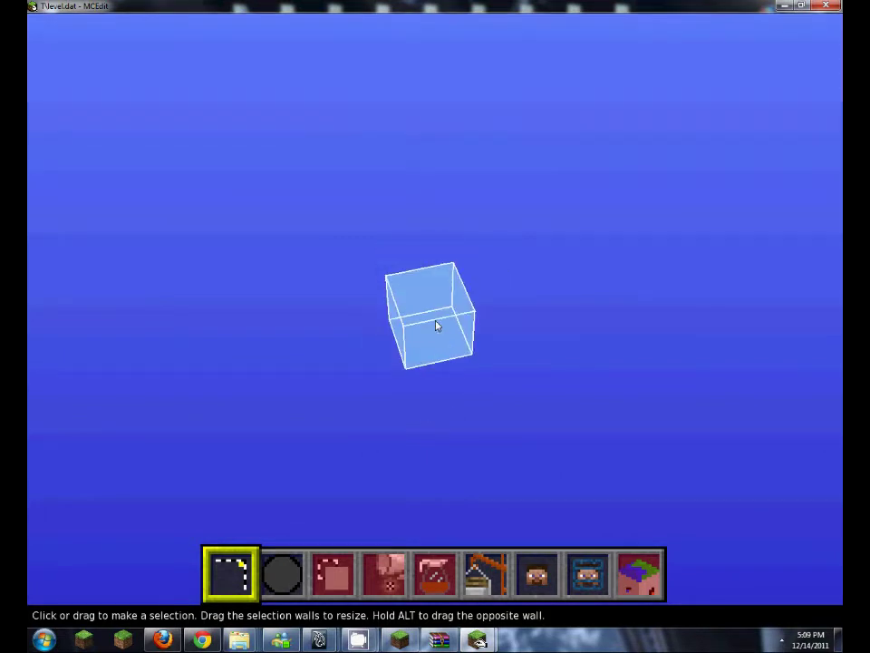
key(s)
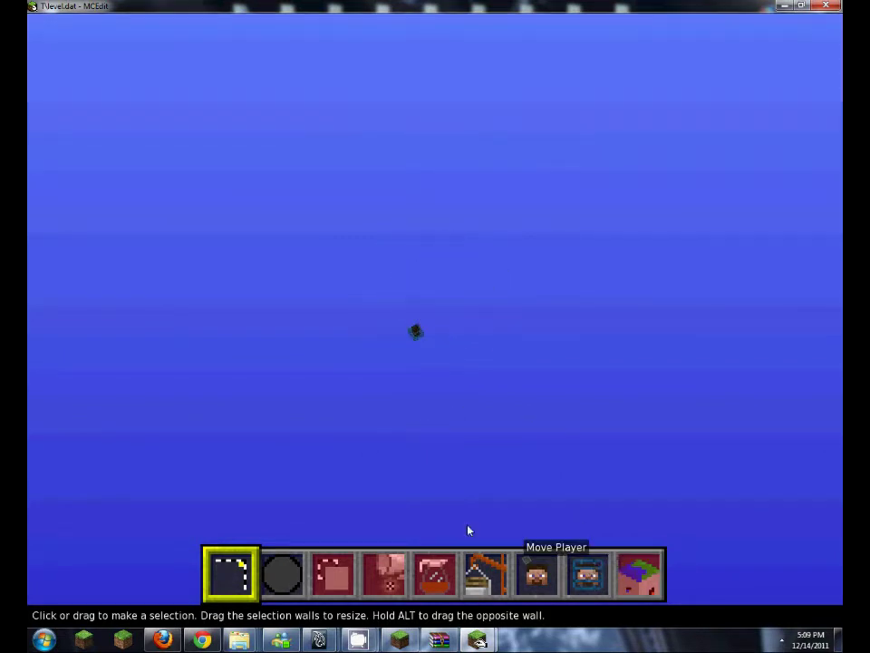
click(486, 574)
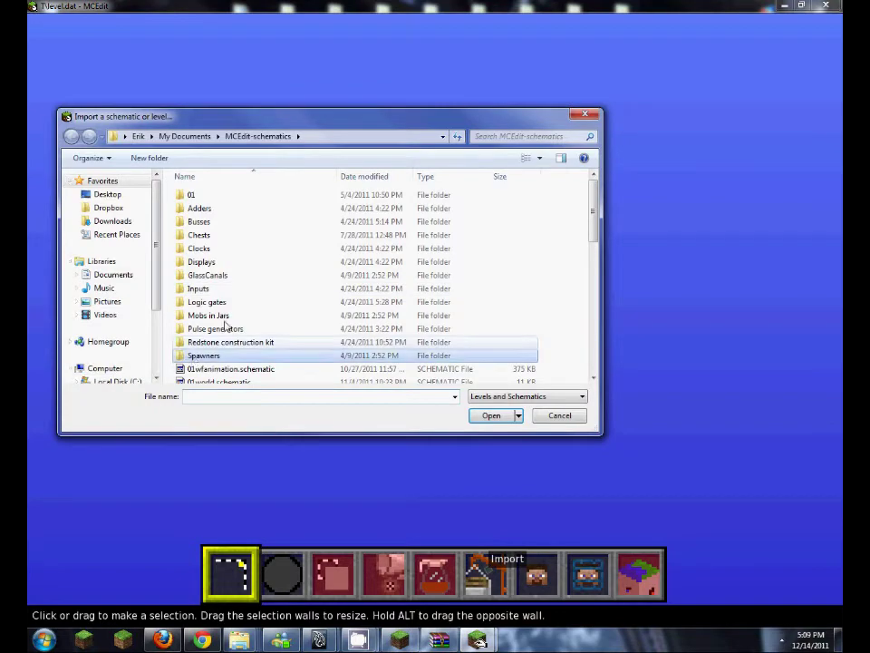
scroll(225, 327, down, 10)
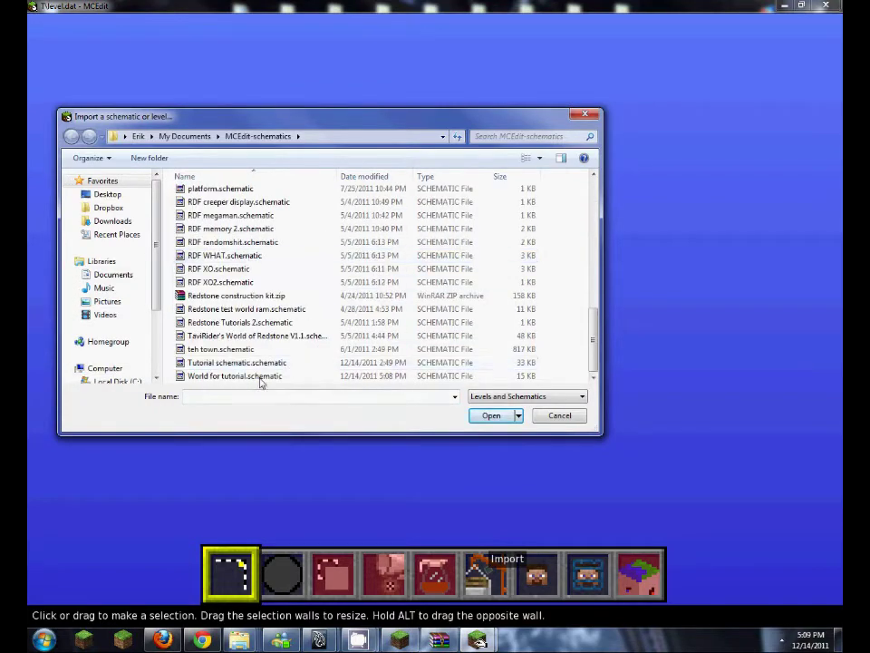
double_click(244, 376)
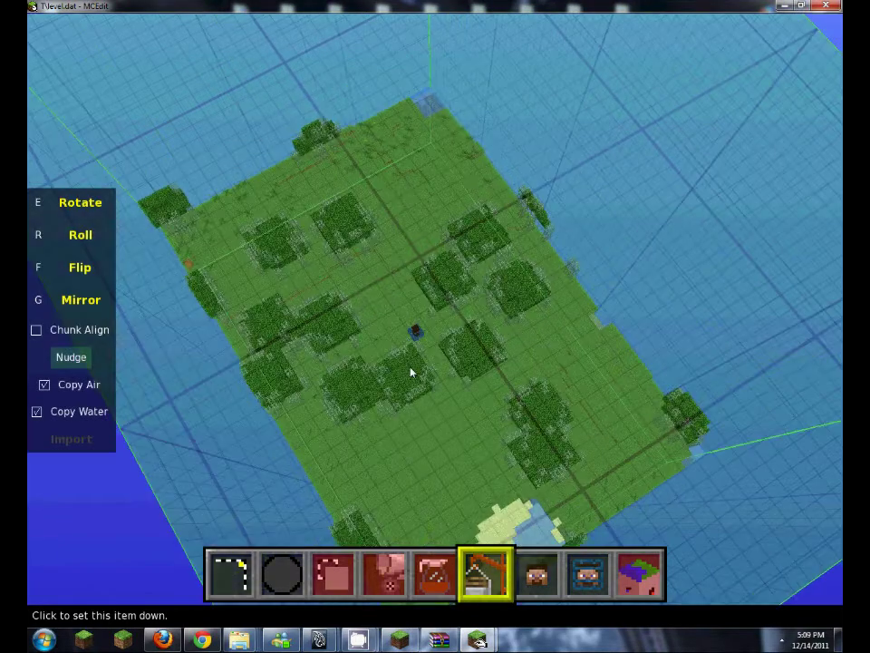
click(422, 356)
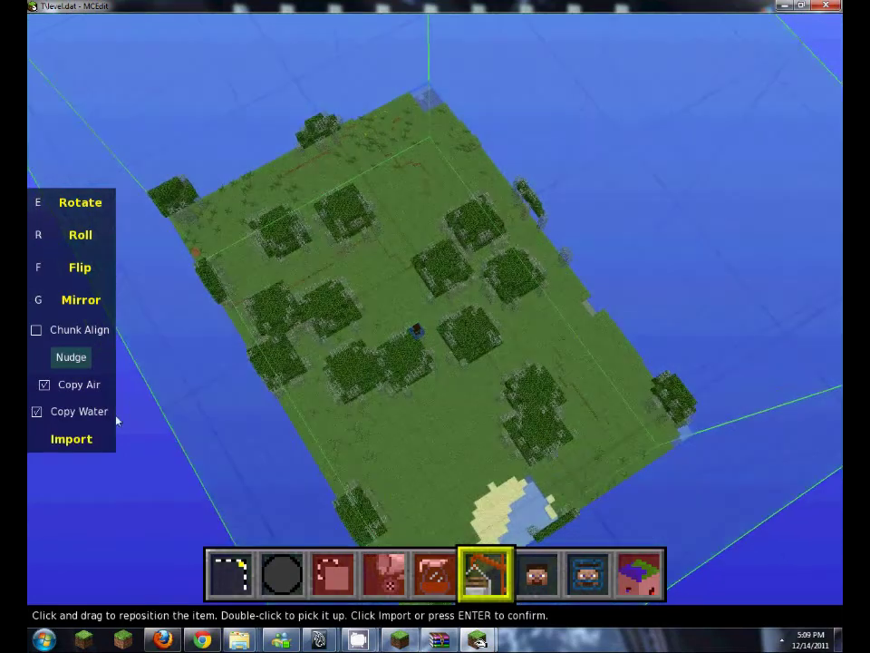
click(71, 439)
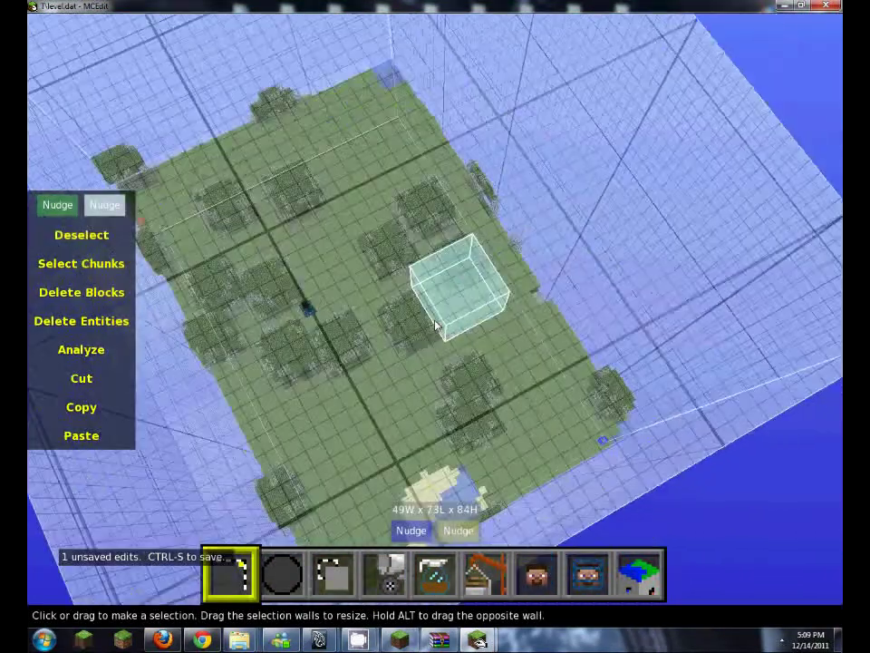
Save the new world with the imported terrain
right_drag(435, 324, 439, 325)
key(Escape)
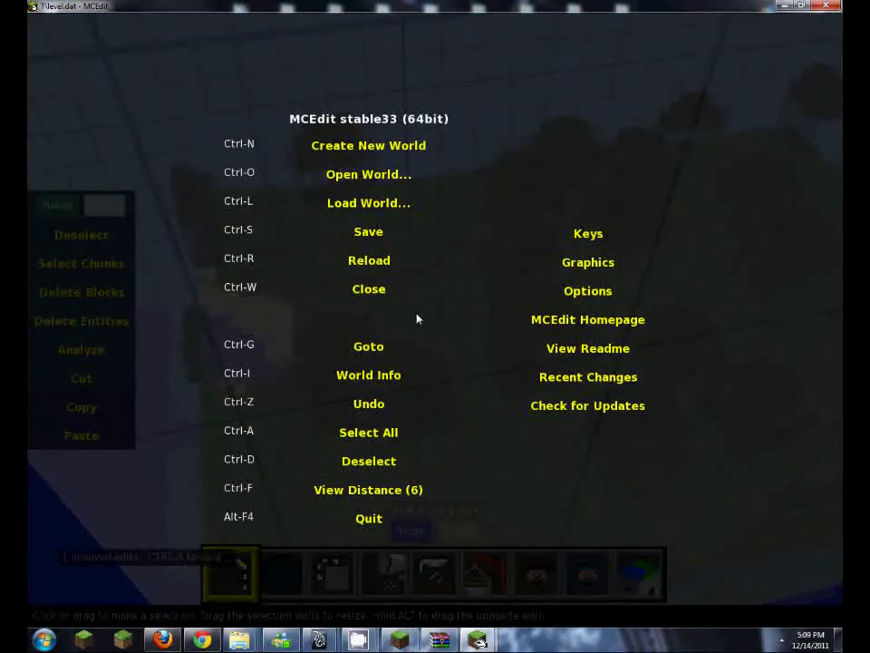
key(ctrl+s)
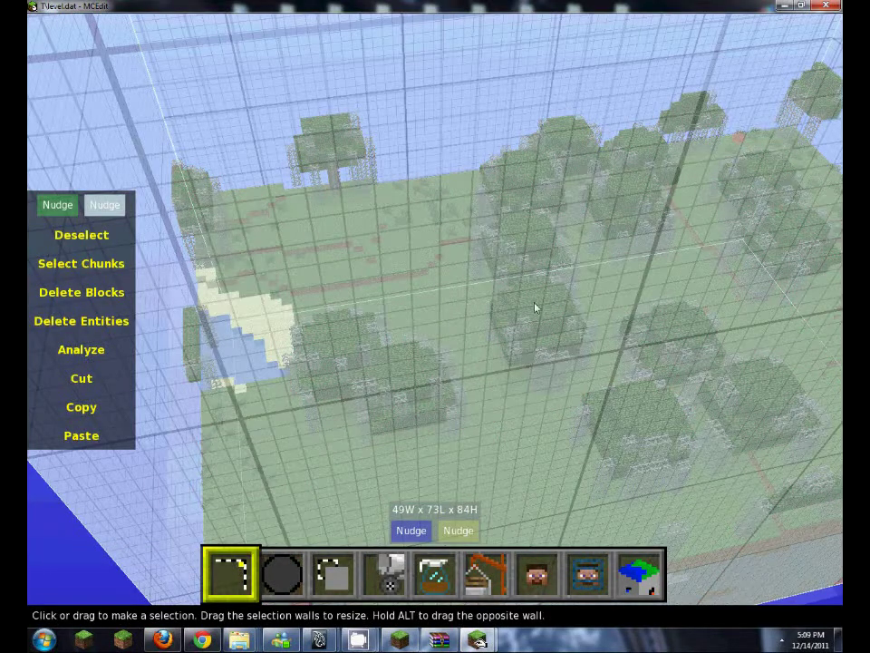
Look over the imported terrain from its sides and close MCEdit
right_drag(535, 307, 533, 134)
key(a)
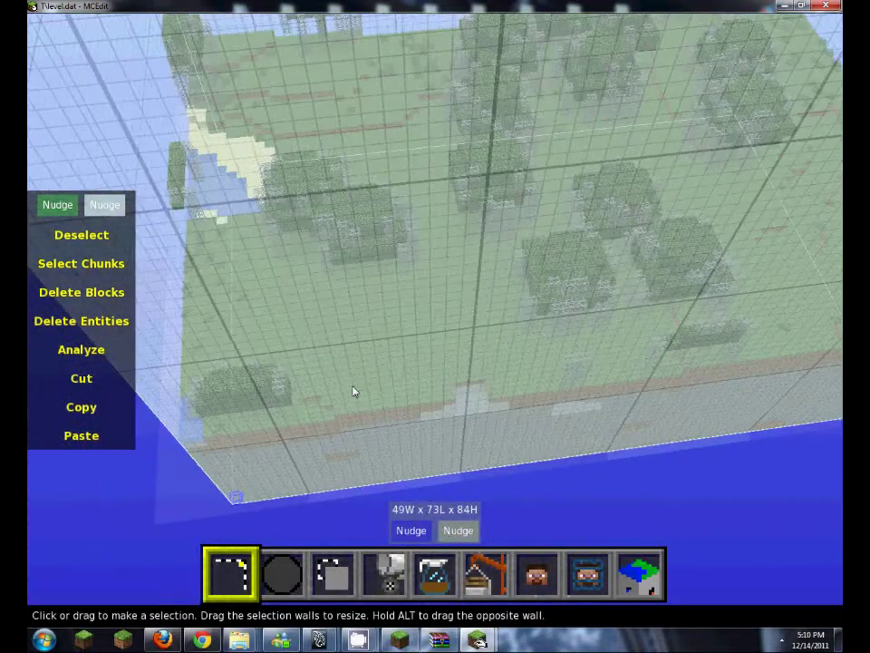
right_drag(353, 391, 437, 326)
key(w)
key(a)
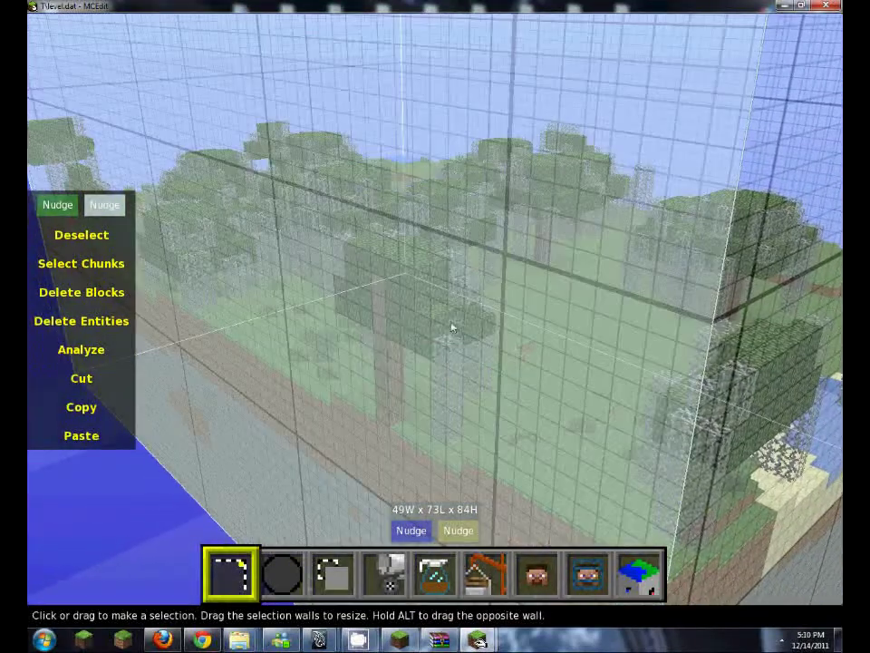
click(828, 7)
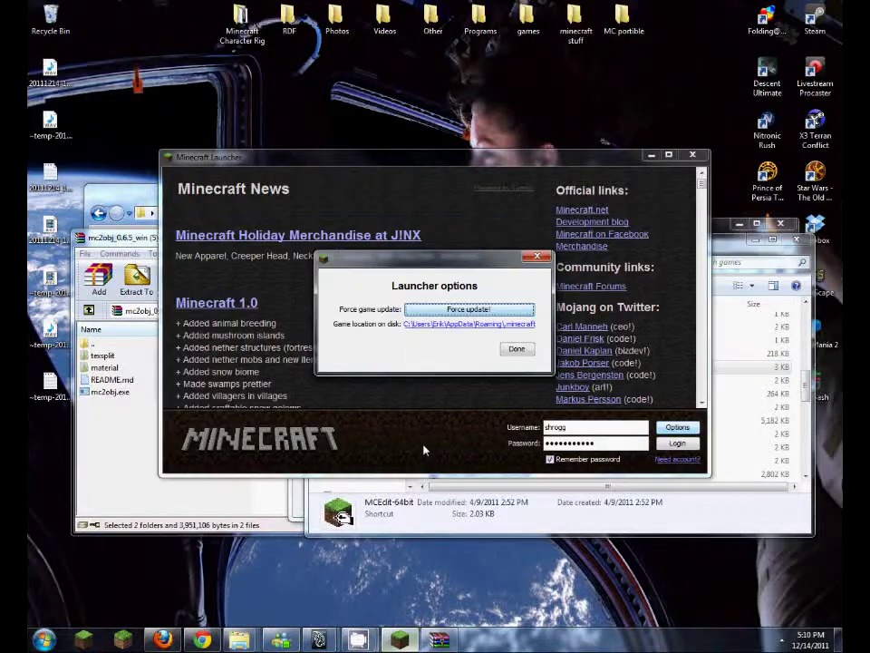
Open the game location on disk from the Minecraft launcher options and go into the saves folder
click(515, 349)
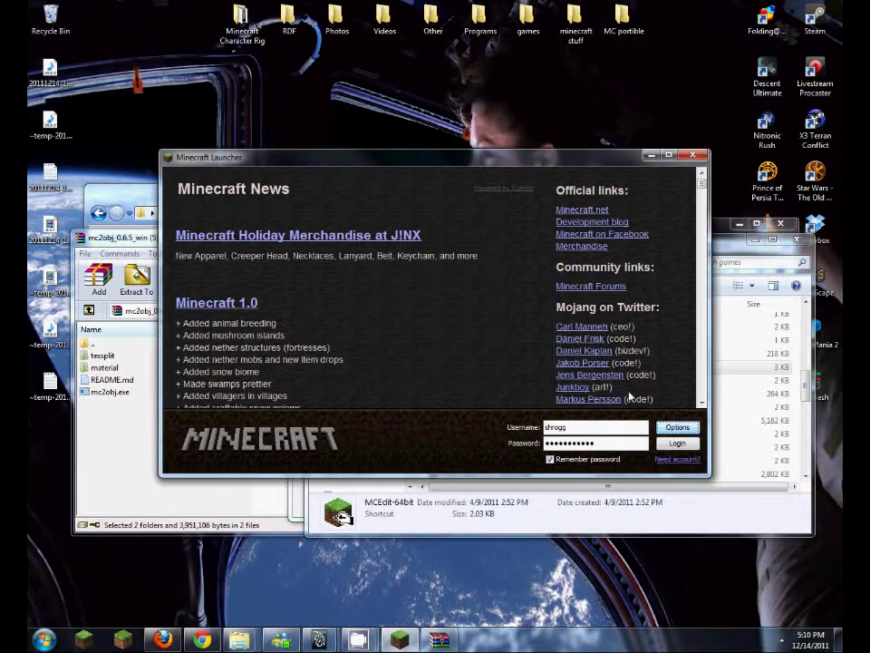
click(672, 430)
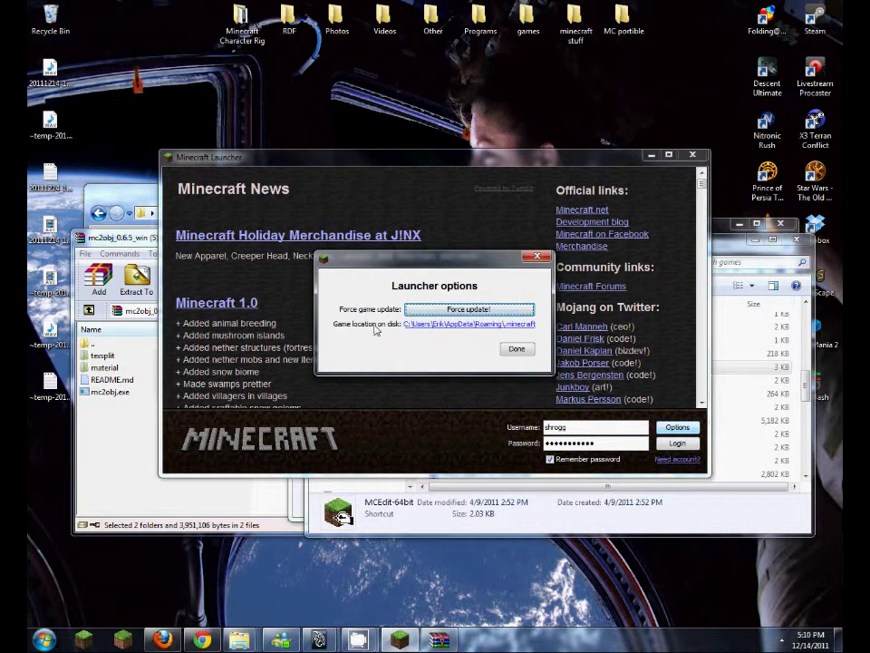
click(440, 326)
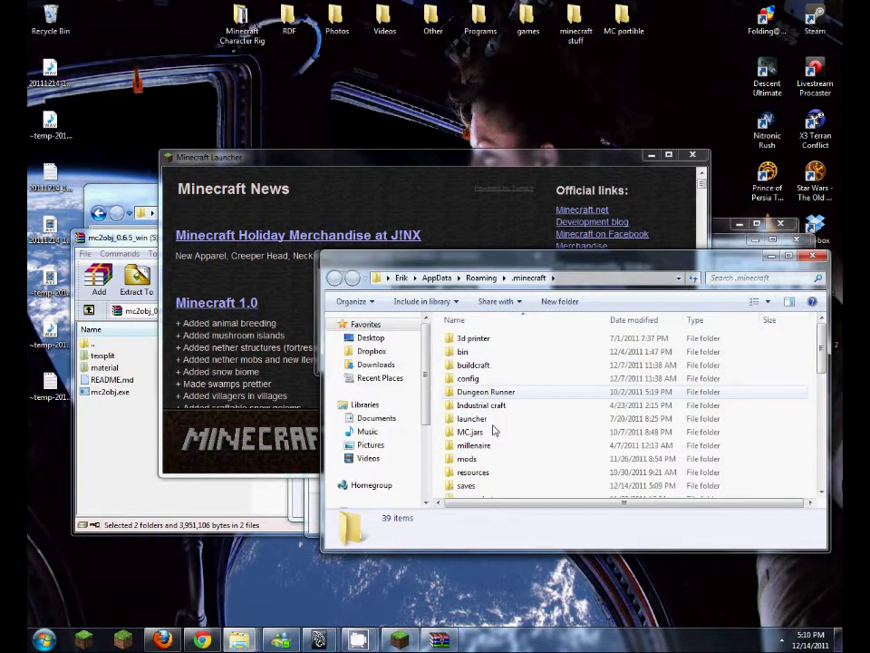
scroll(494, 430, down, 2)
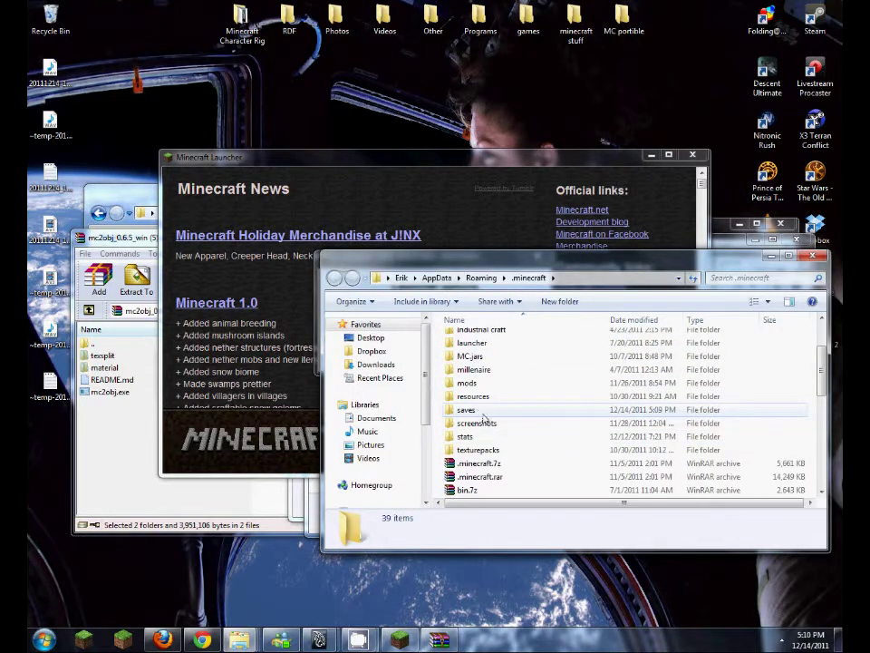
double_click(483, 410)
Find the T world among the saves, open its folder and select the full folder path
scroll(499, 390, down, 8)
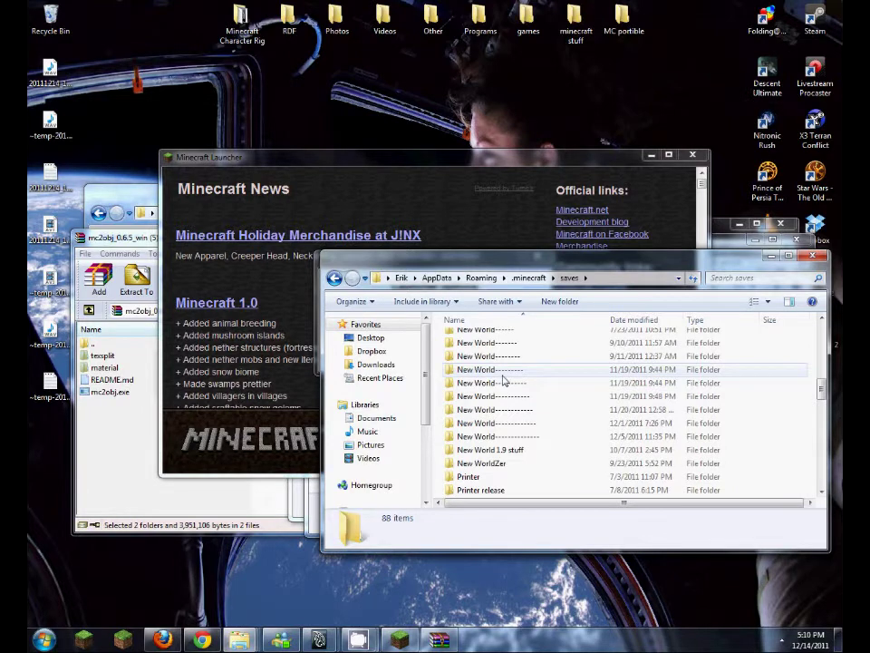
scroll(512, 399, down, 7)
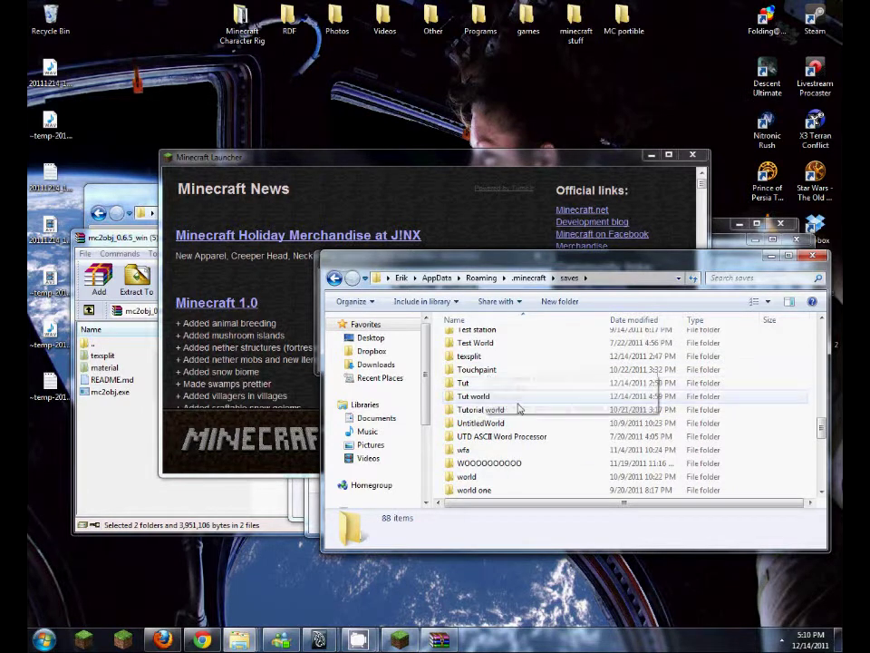
scroll(513, 413, up, 1)
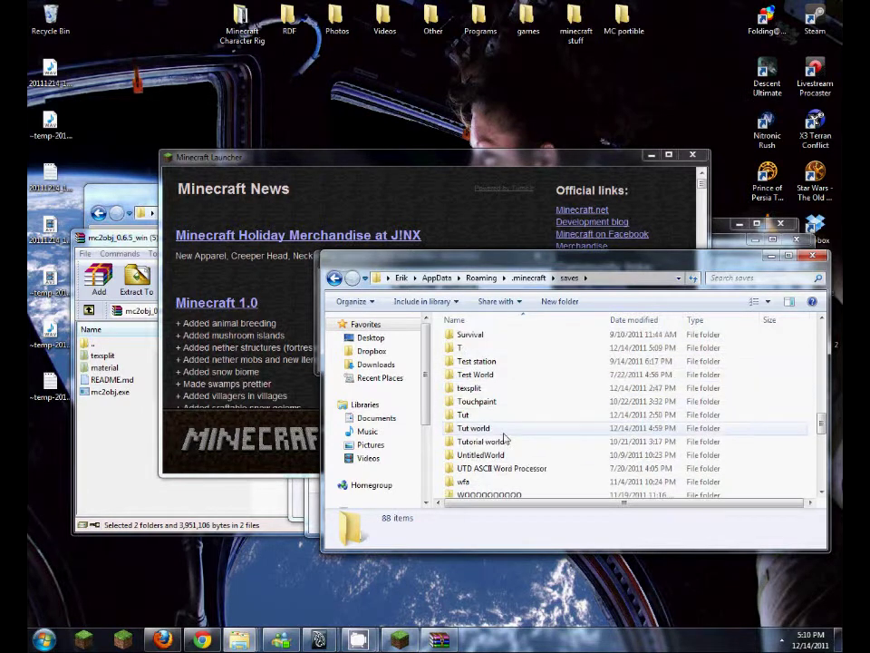
double_click(467, 351)
click(617, 278)
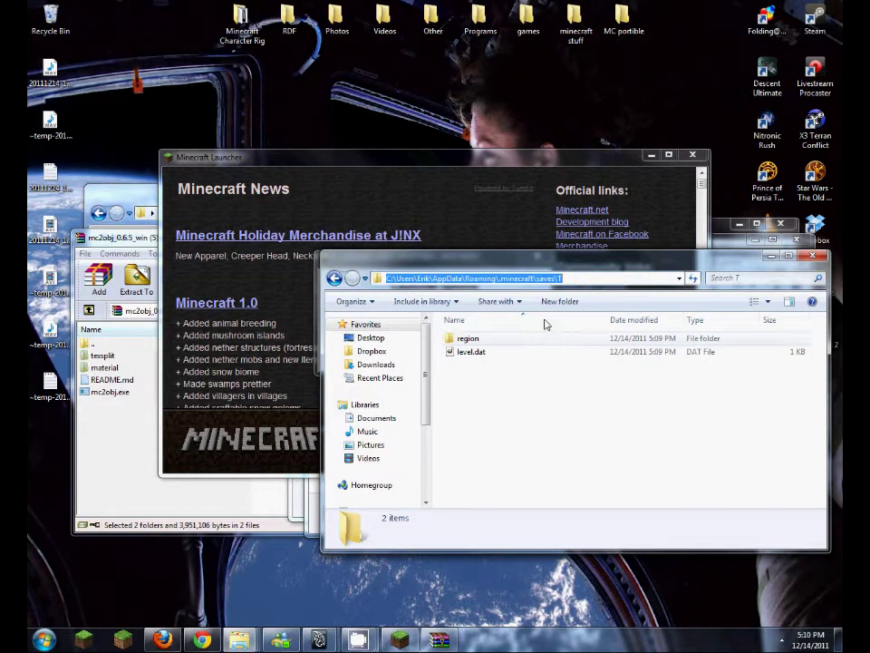
On the mc2obj GitHub page, copy the README's example command for exporting the entire world with -e and --miny=63
click(198, 647)
drag(91, 403, 101, 368)
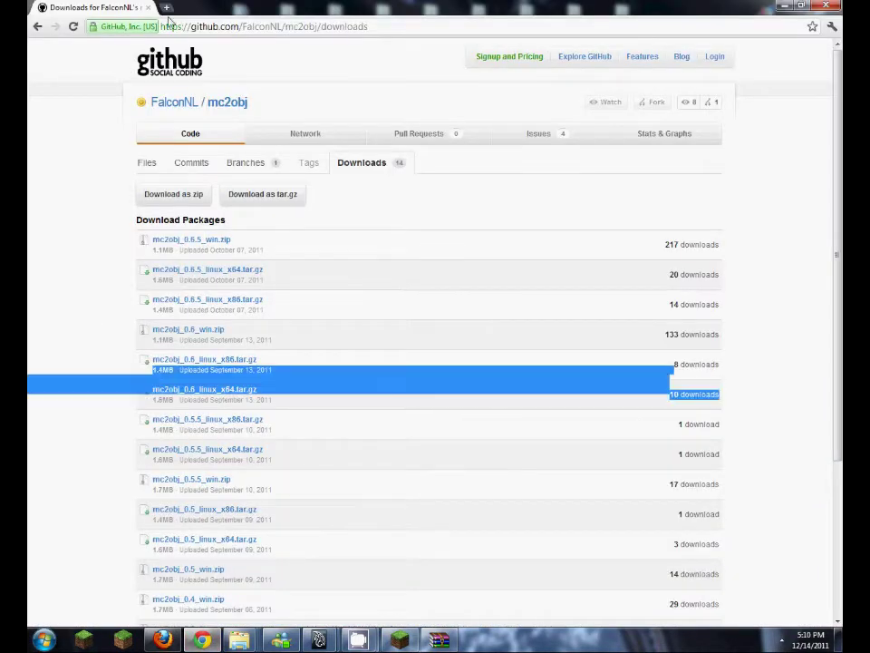
click(77, 237)
click(37, 27)
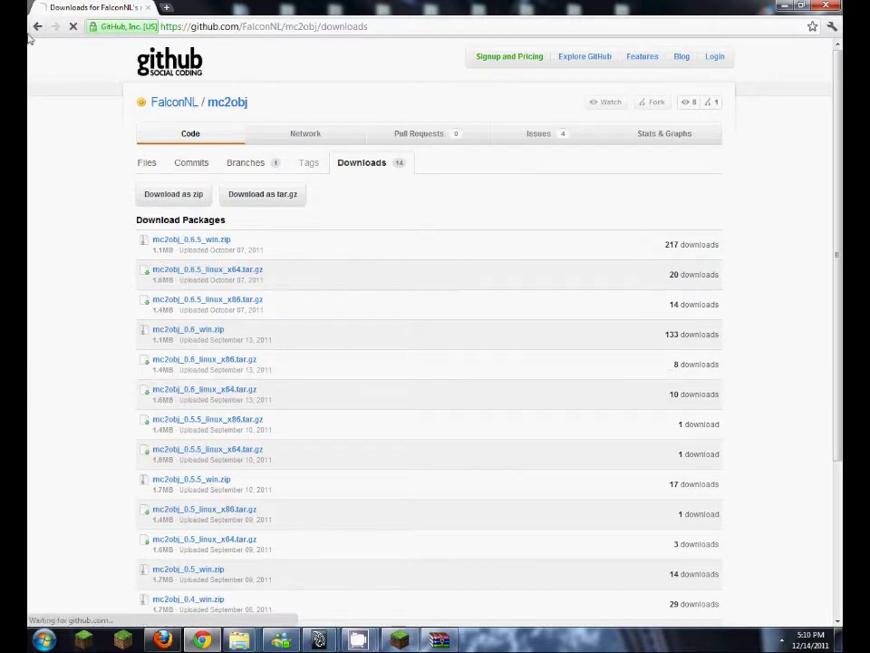
scroll(109, 381, down, 12)
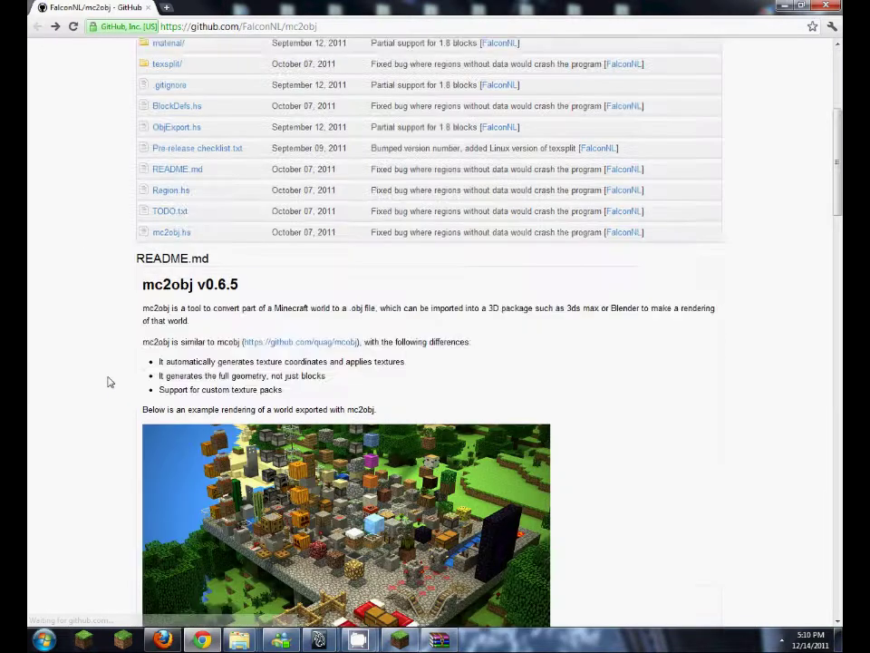
drag(484, 355, 154, 350)
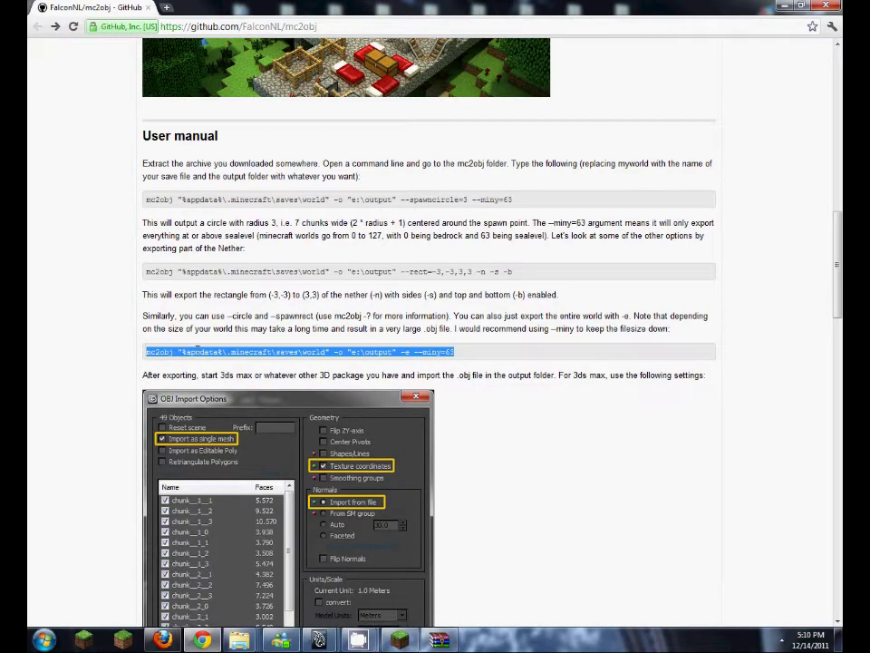
click(113, 388)
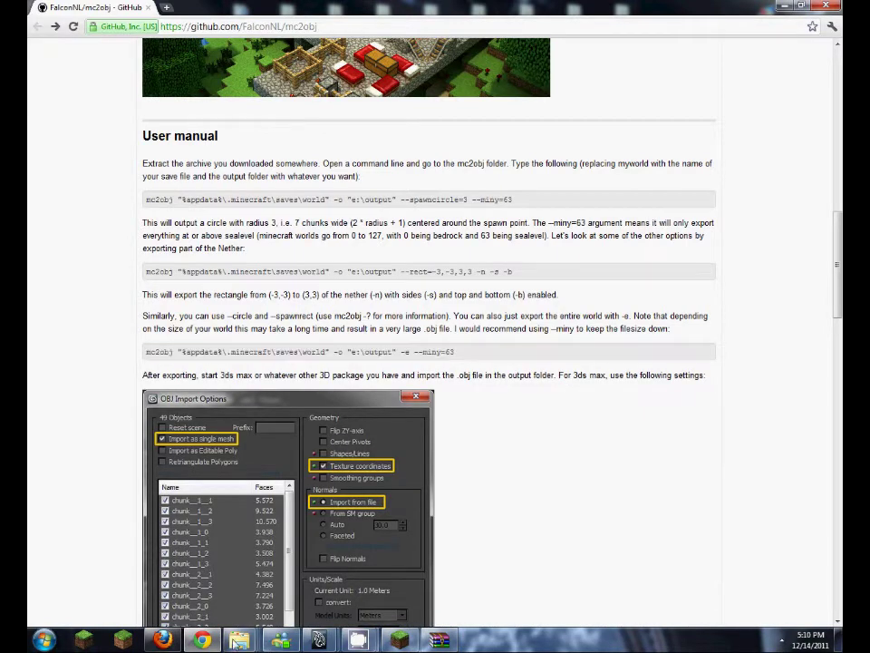
Create a new text document in the Exporter folder and name it Export.bat, confirming the extension change
mouse_move(239, 640)
click(123, 555)
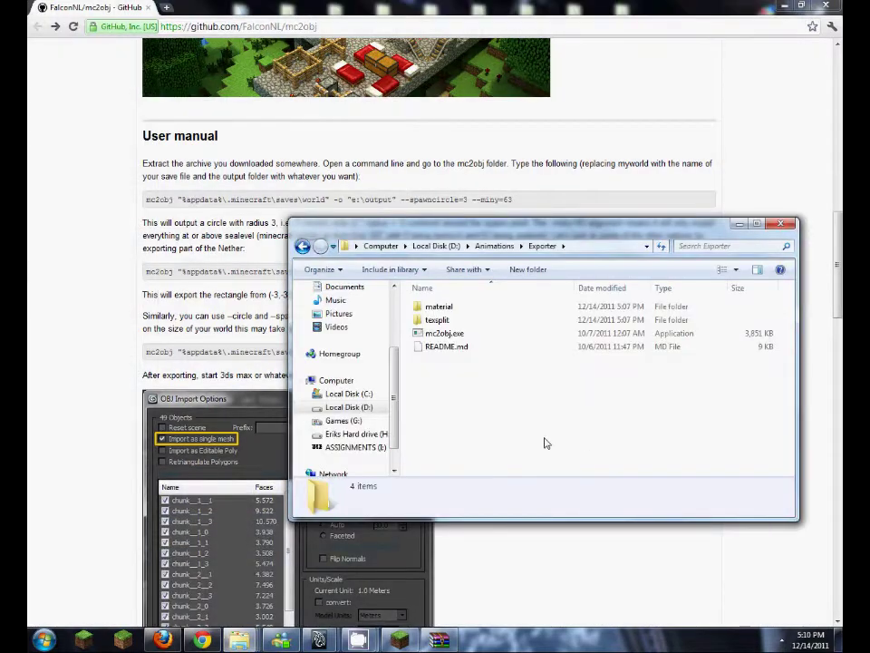
right_click(464, 389)
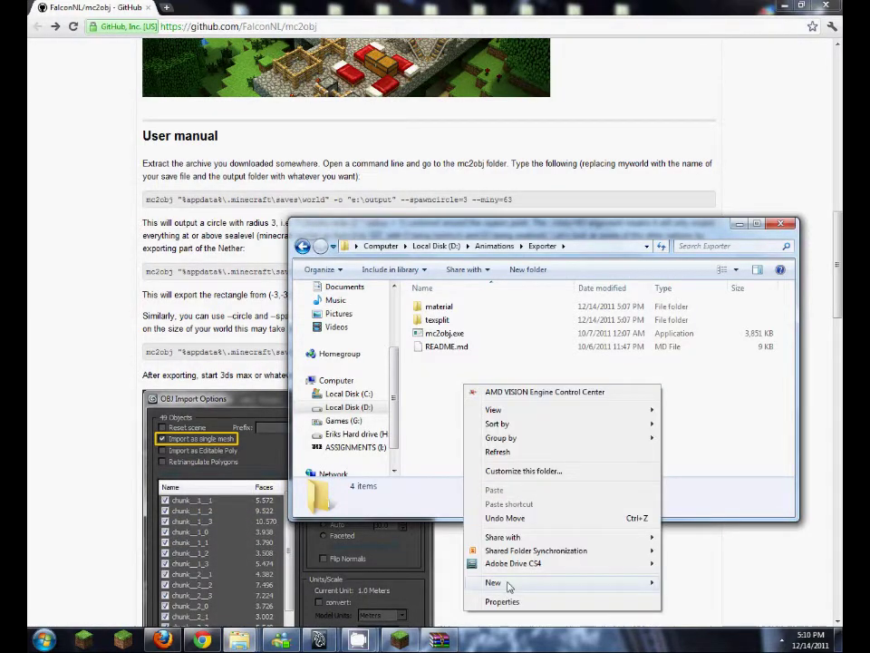
mouse_move(508, 582)
click(700, 542)
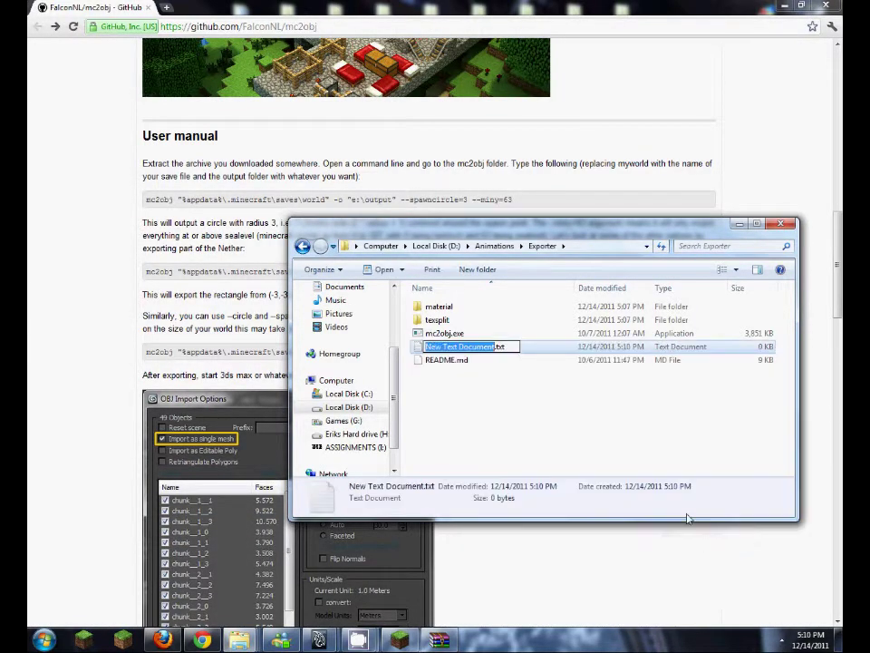
key(BackSpace)
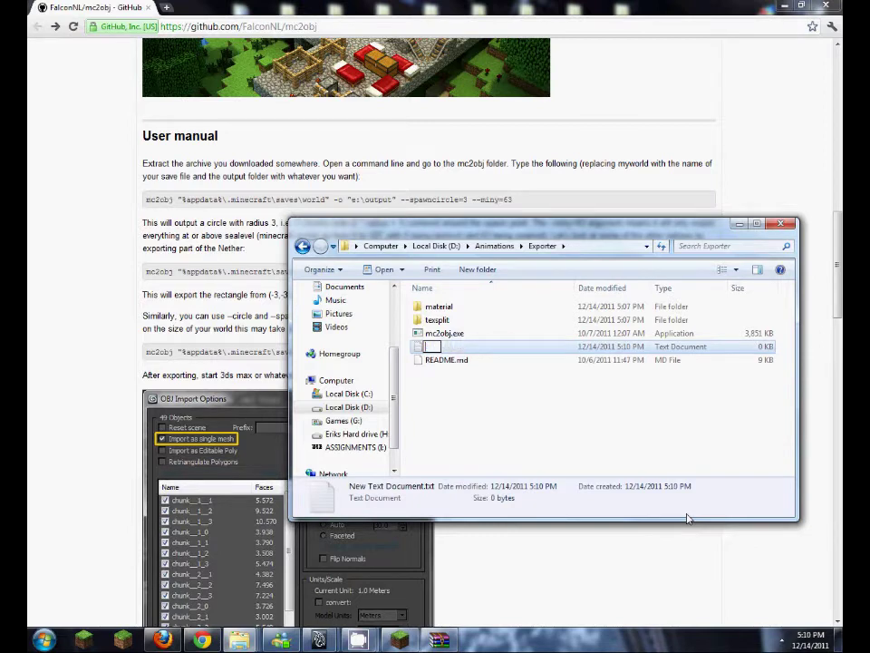
text(Export.bat)
key(Return)
key(Return)
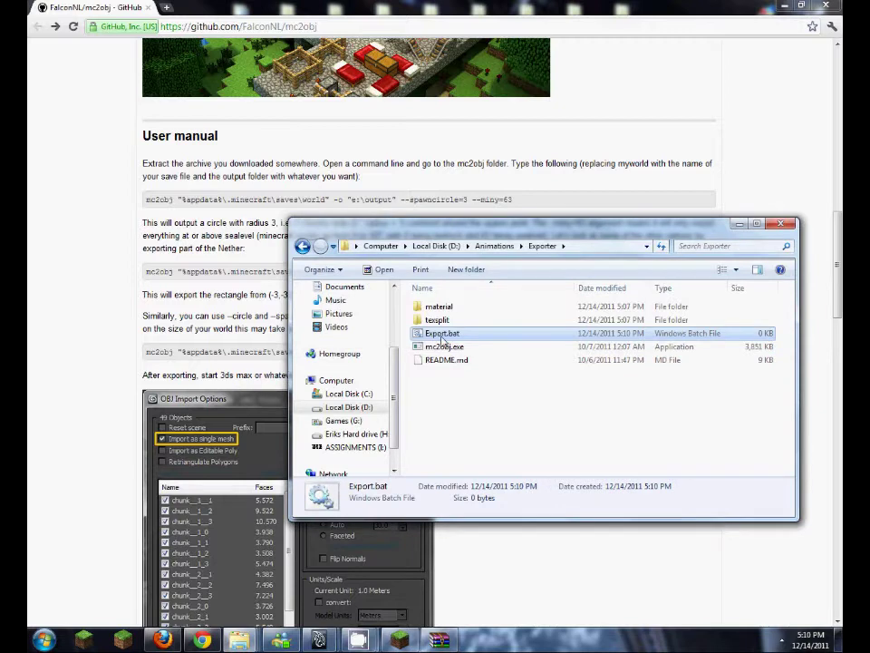
Edit Export.bat in Notepad and paste in the copied mc2obj whole-world export command
right_click(443, 335)
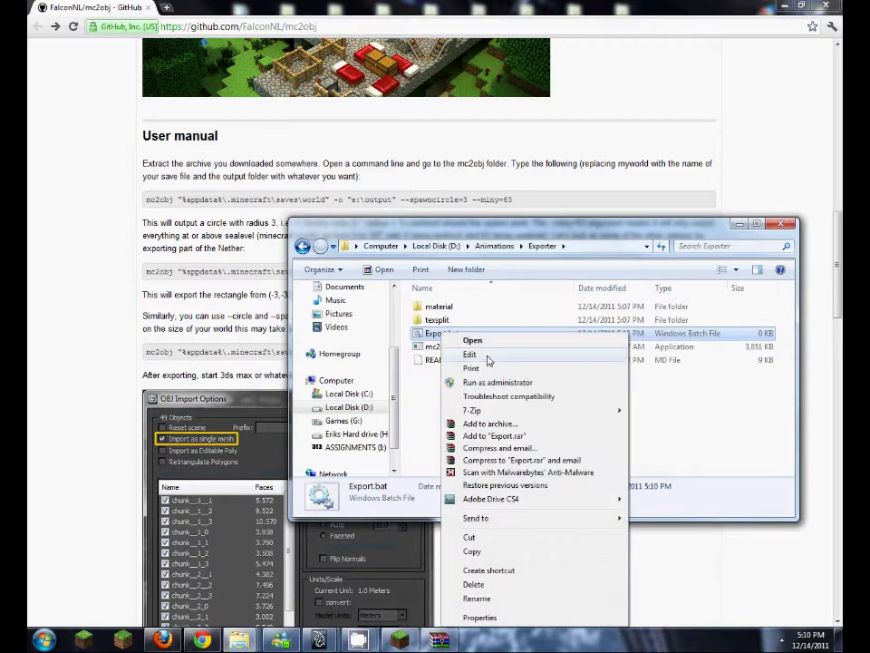
click(470, 354)
text(mc2obj "%appdata%\.minecraft\saves\world" -o "e:\output" -e --miny=63)
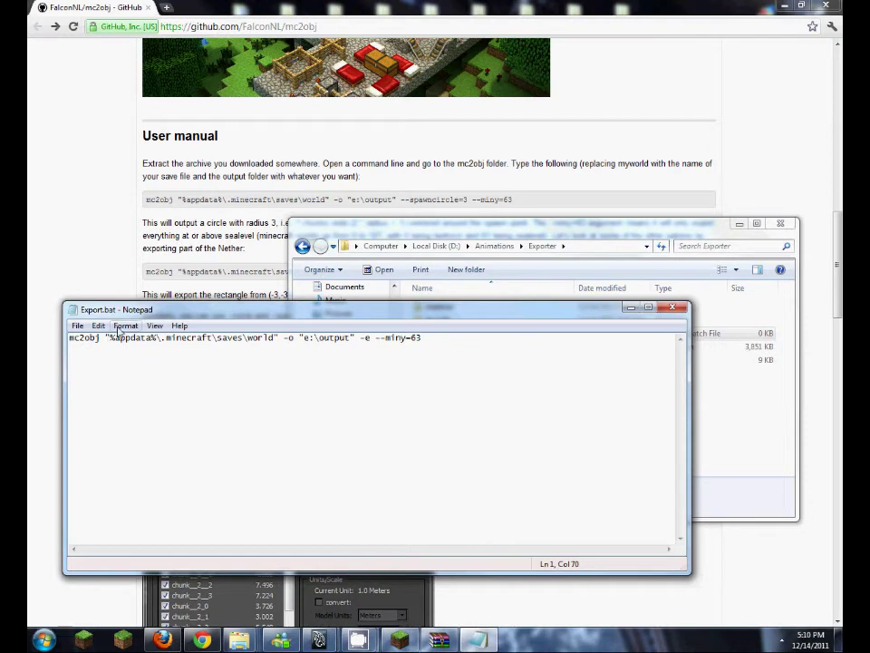
drag(133, 309, 168, 266)
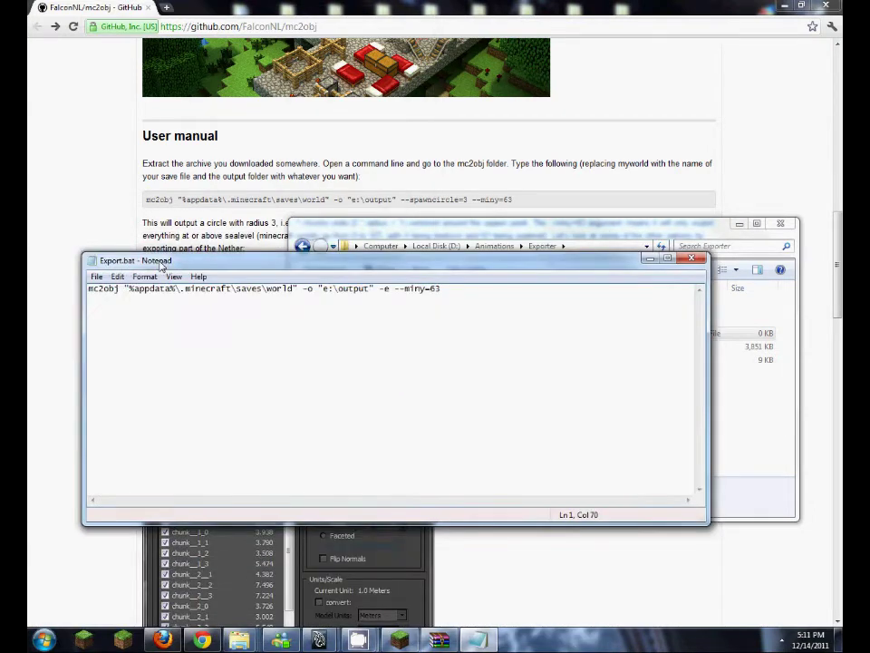
Copy the path of the T world folder and use it to replace the example world path in Export.bat
mouse_move(239, 640)
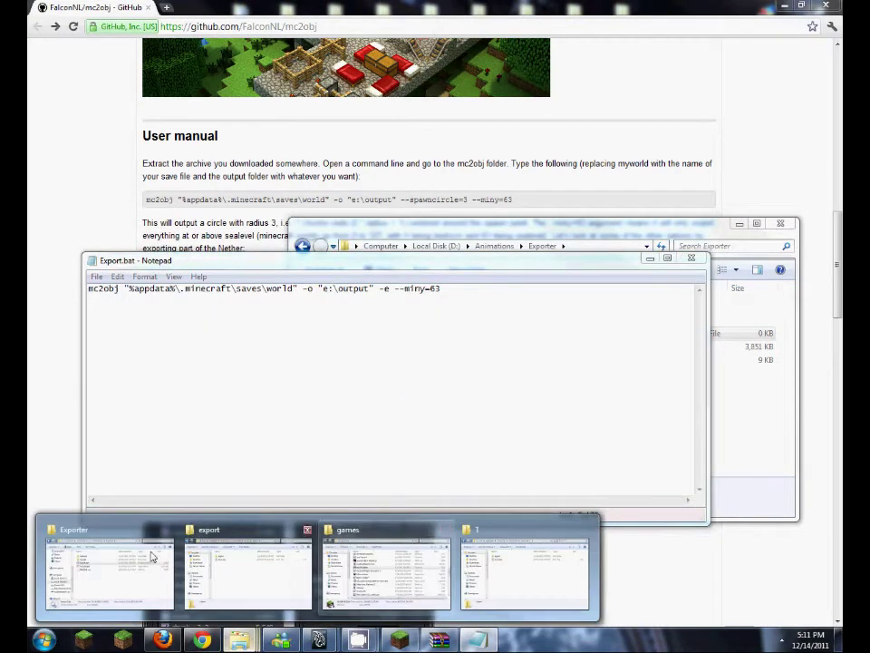
click(526, 544)
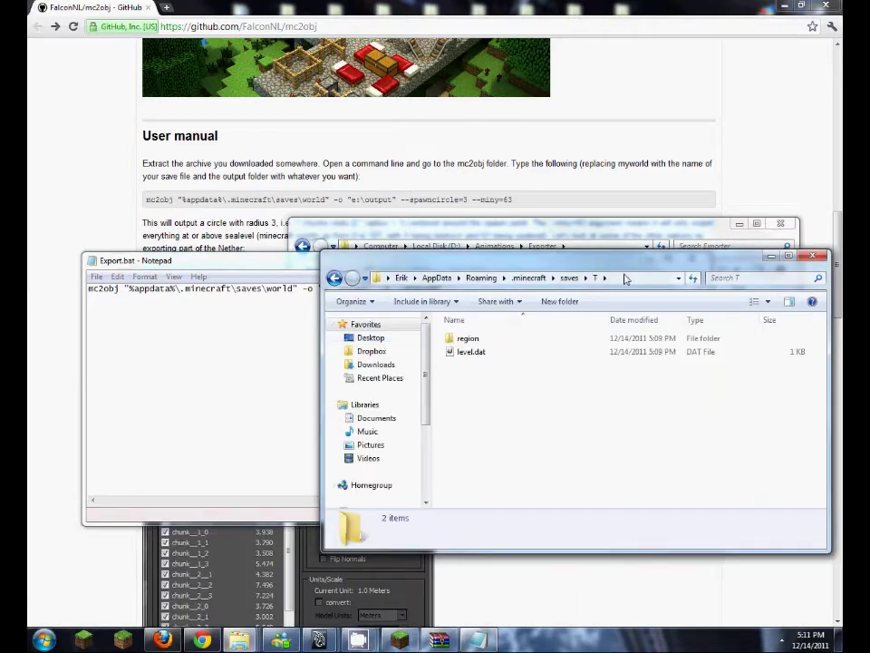
click(625, 279)
key(ctrl+c)
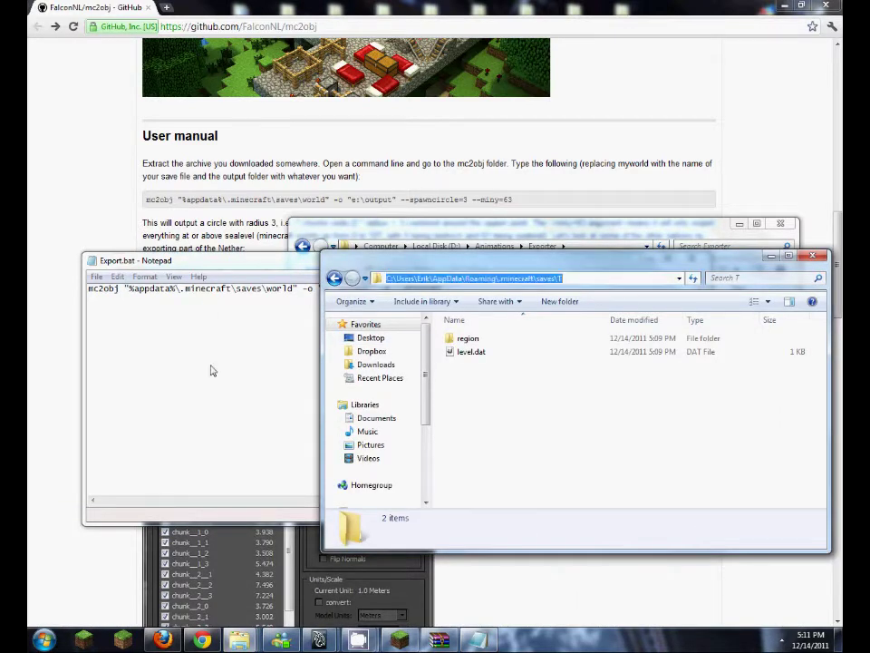
click(328, 308)
drag(294, 291, 133, 295)
key(ctrl+v)
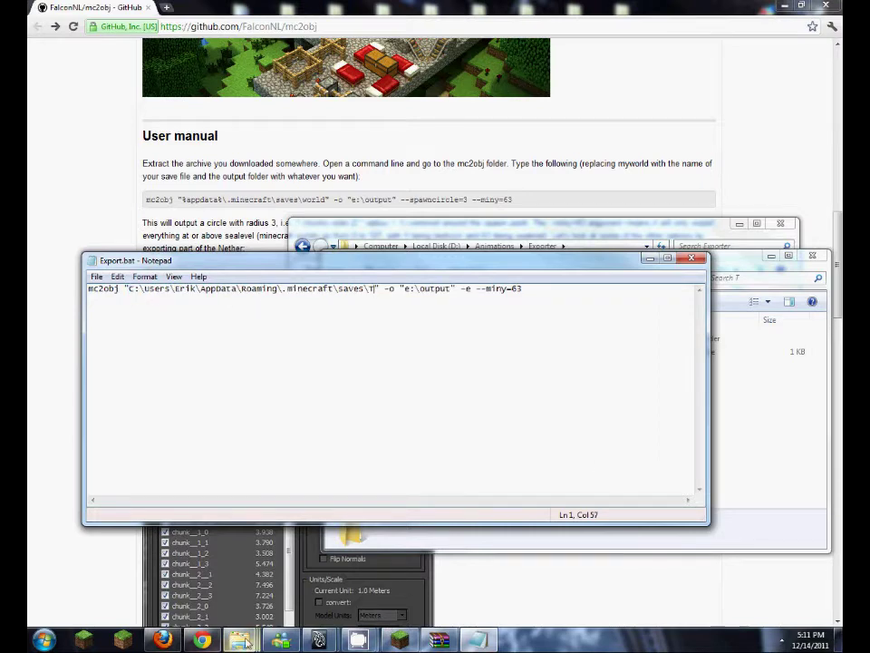
Bring up the window showing the saved export world folder and close it
mouse_move(239, 640)
click(237, 570)
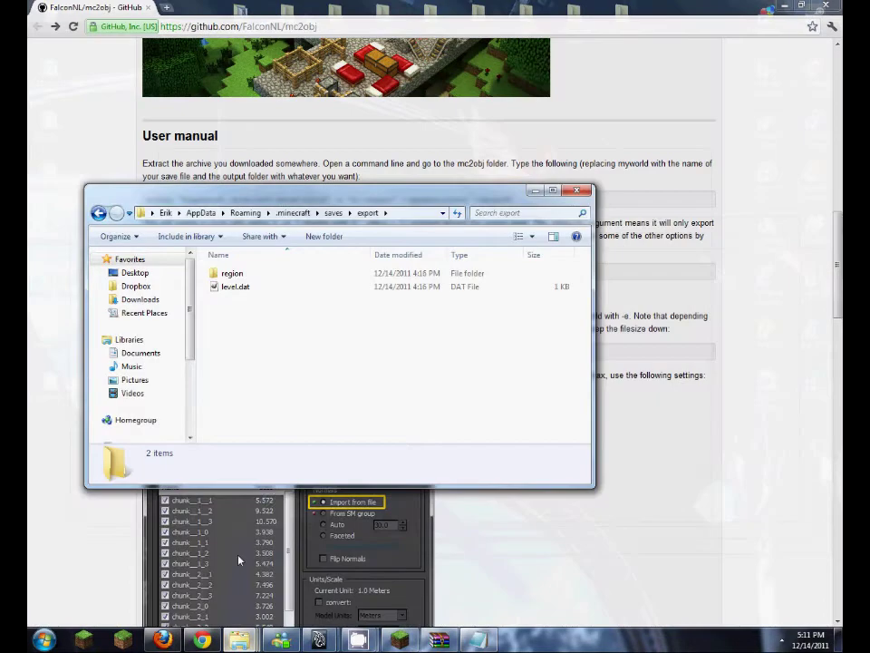
click(575, 192)
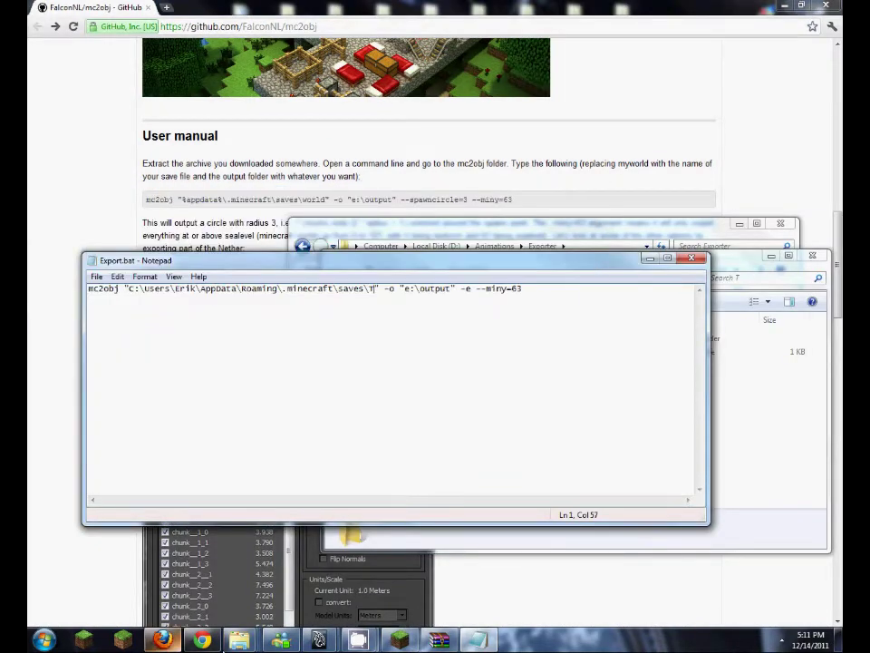
Replace the output path in Export.bat with the copied folder path D:\Animations\Tutorial world
click(240, 640)
click(103, 570)
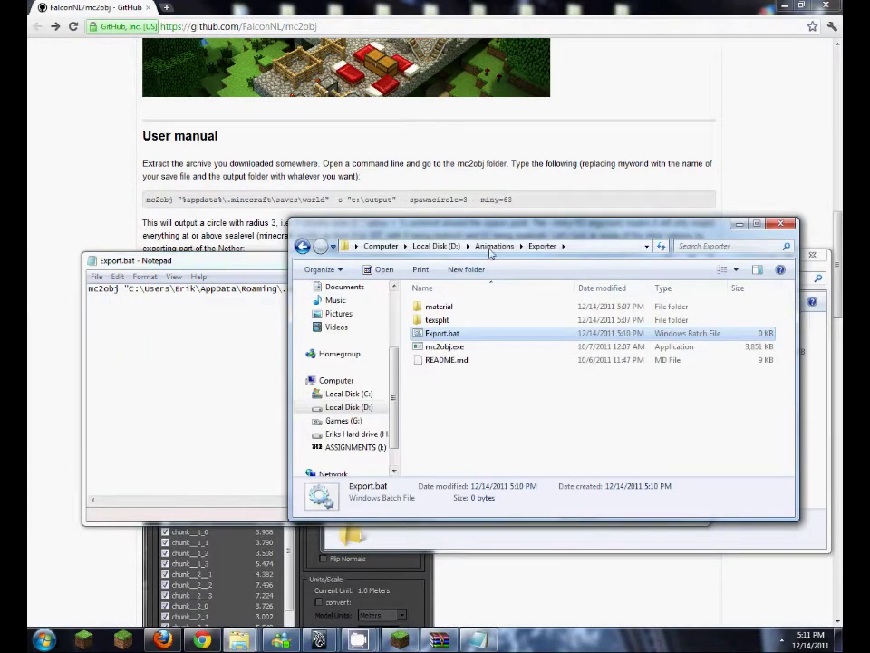
click(491, 247)
double_click(449, 321)
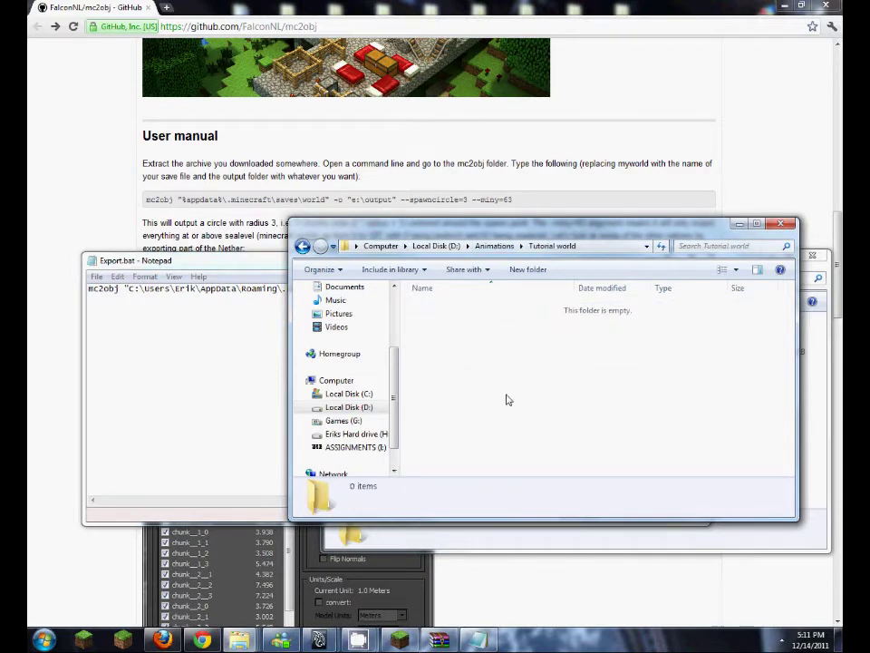
click(609, 247)
key(ctrl+c)
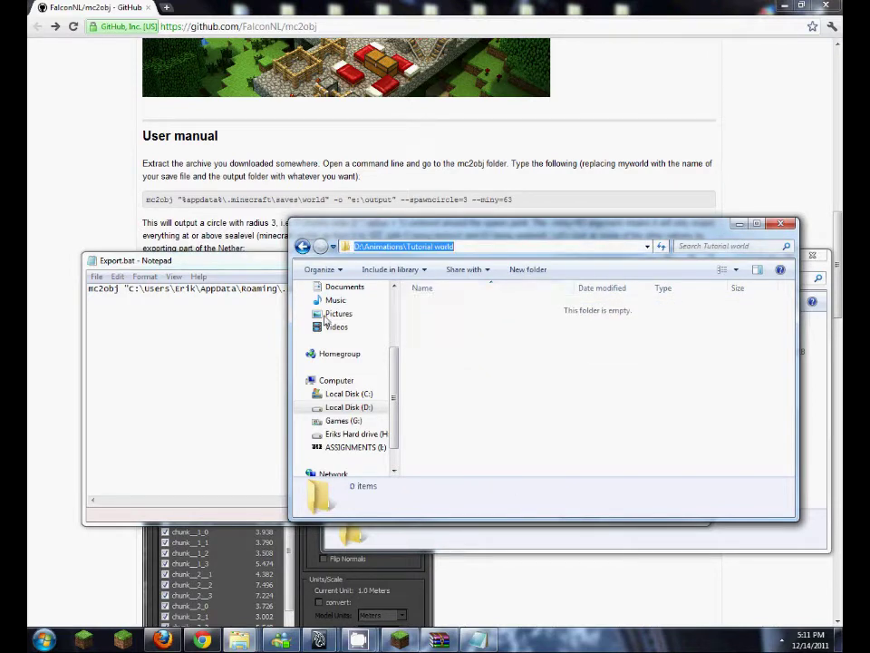
click(266, 263)
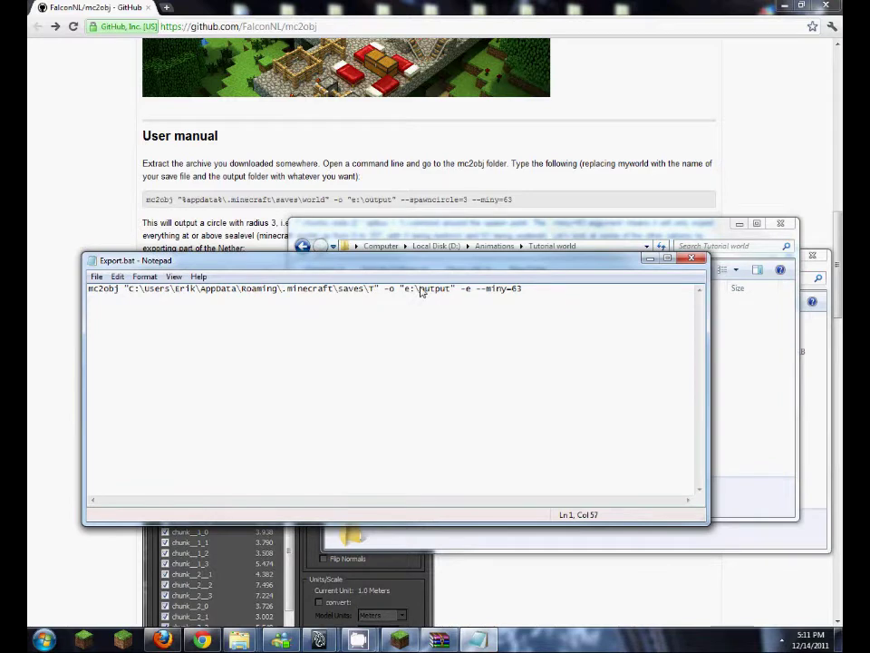
drag(450, 295, 409, 292)
key(ctrl+v)
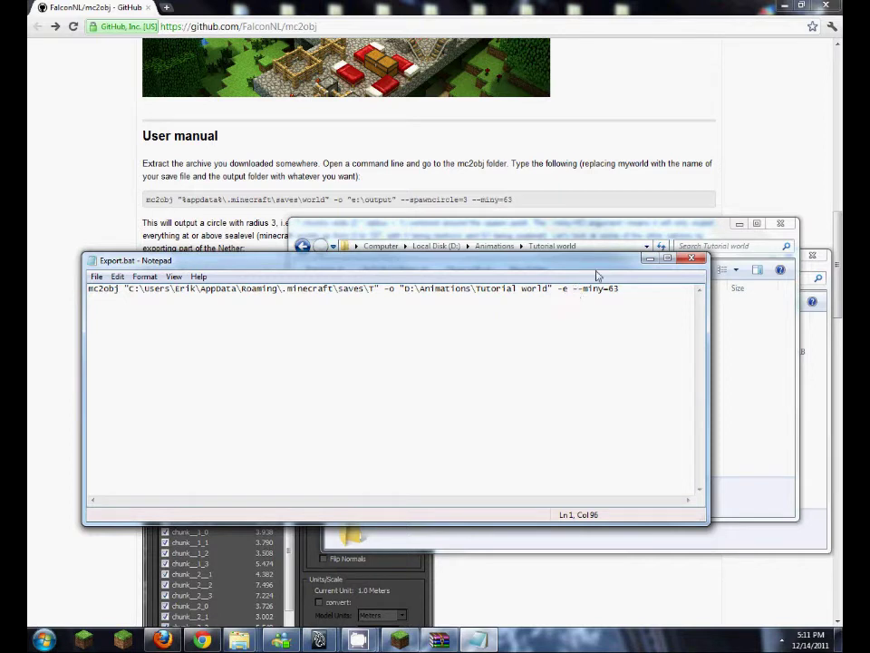
Add the -s option before --miny and edit the --miny value, saving and closing Export.bat
text(-s -)
drag(635, 288, 625, 291)
click(692, 258)
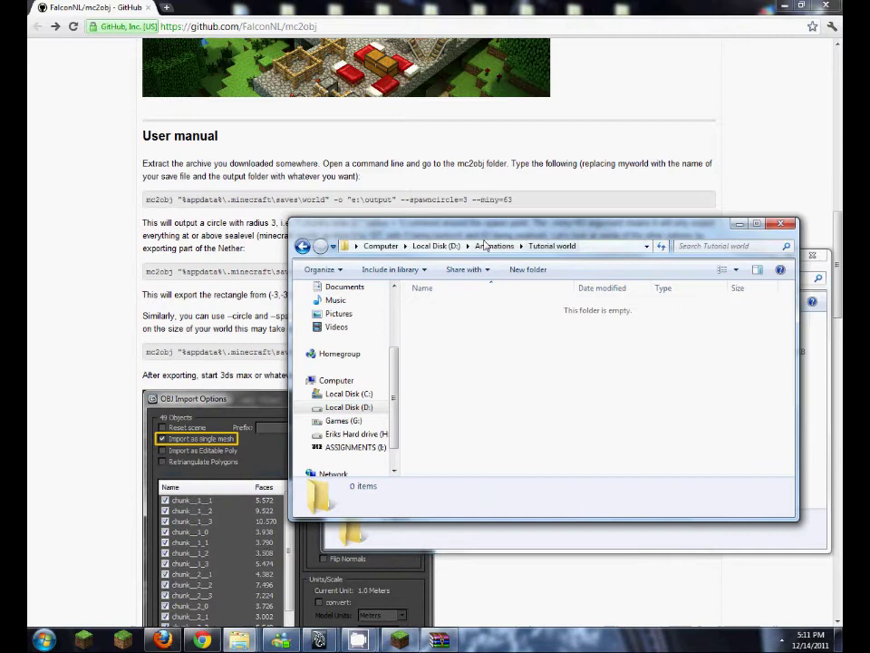
Return to the Exporter folder inside Animations and run Export.bat to export the world
click(494, 246)
double_click(443, 307)
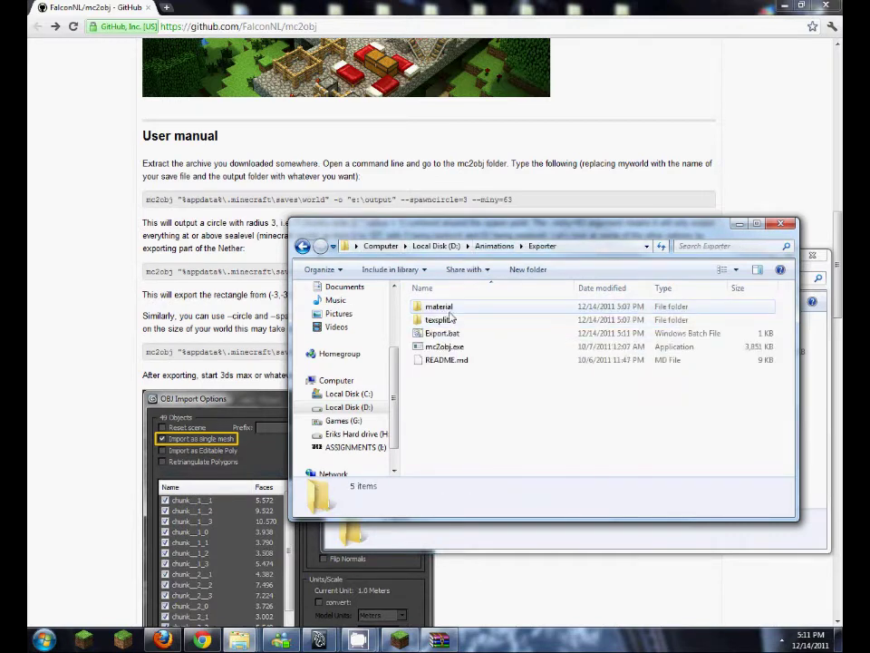
click(453, 335)
double_click(452, 336)
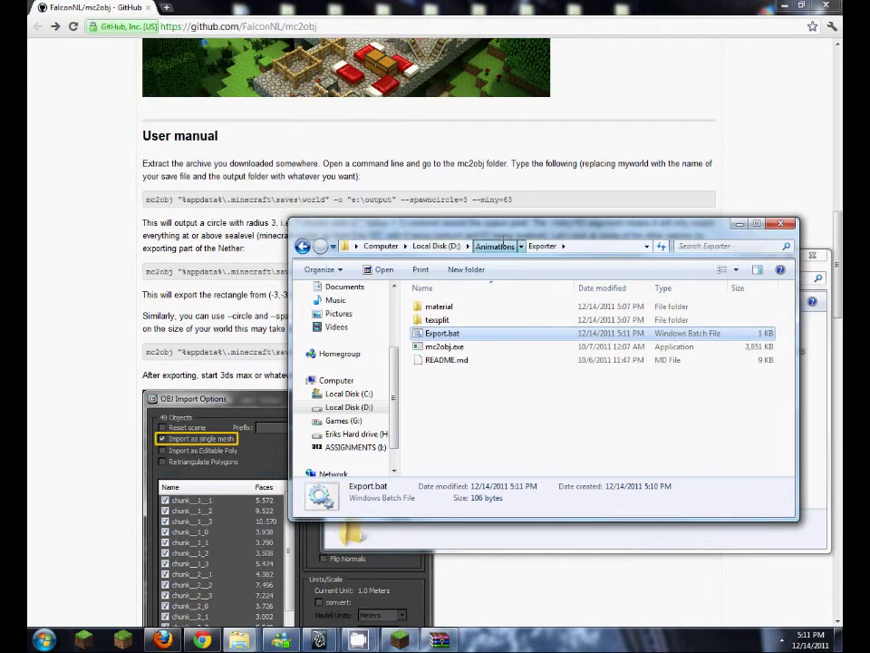
Open the Tutorial world folder inside Animations and select the exported T_e.obj file
click(495, 246)
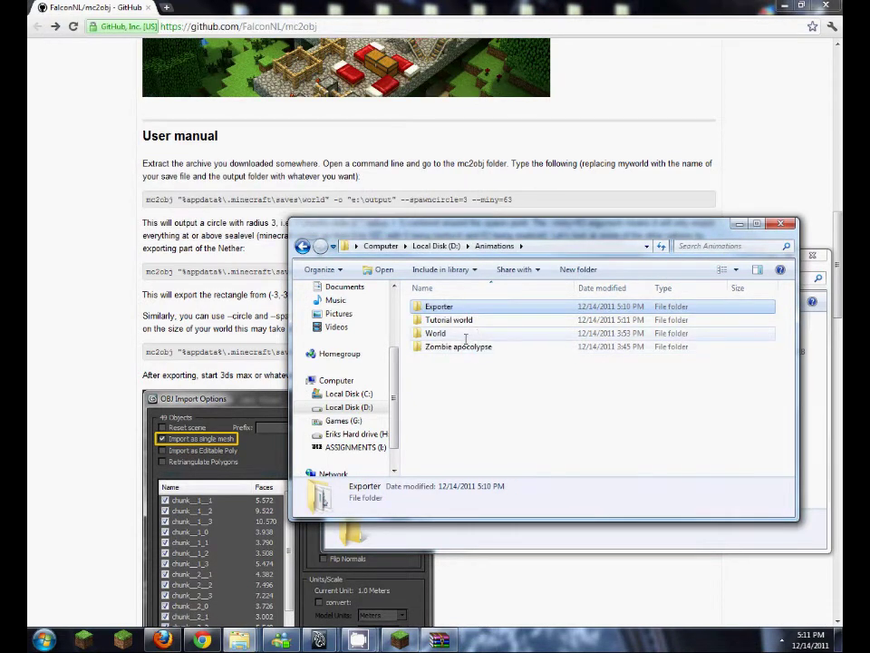
double_click(473, 320)
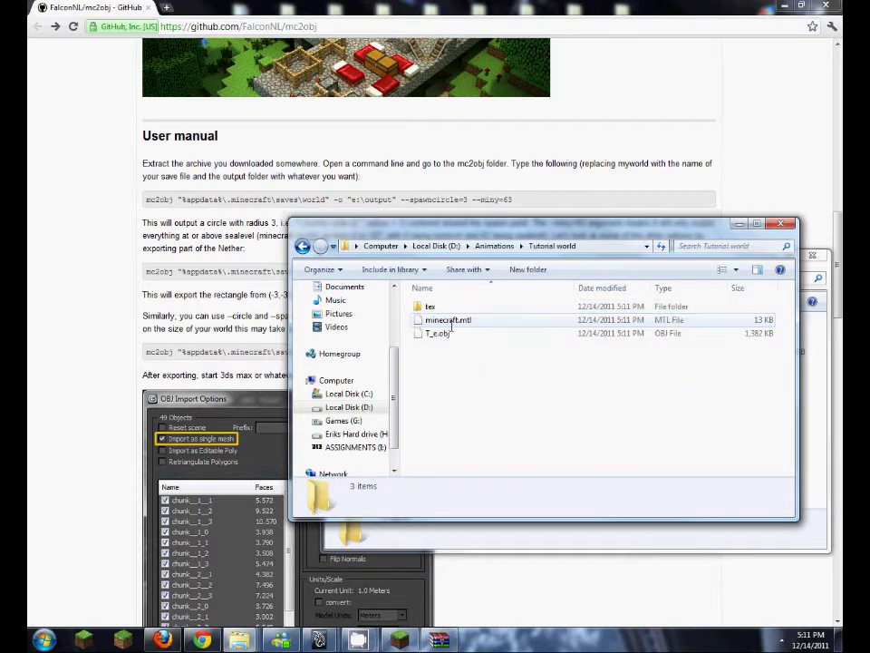
click(437, 333)
Switch to Maya, close the Render Settings window and start a new scene without saving changes to Master scene.mb
mouse_move(318, 640)
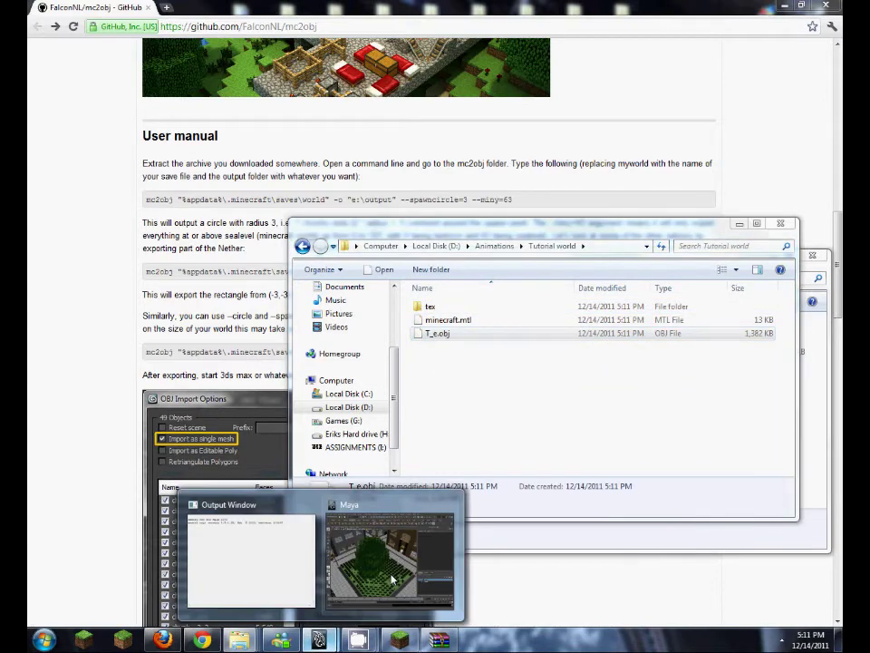
click(389, 572)
click(402, 184)
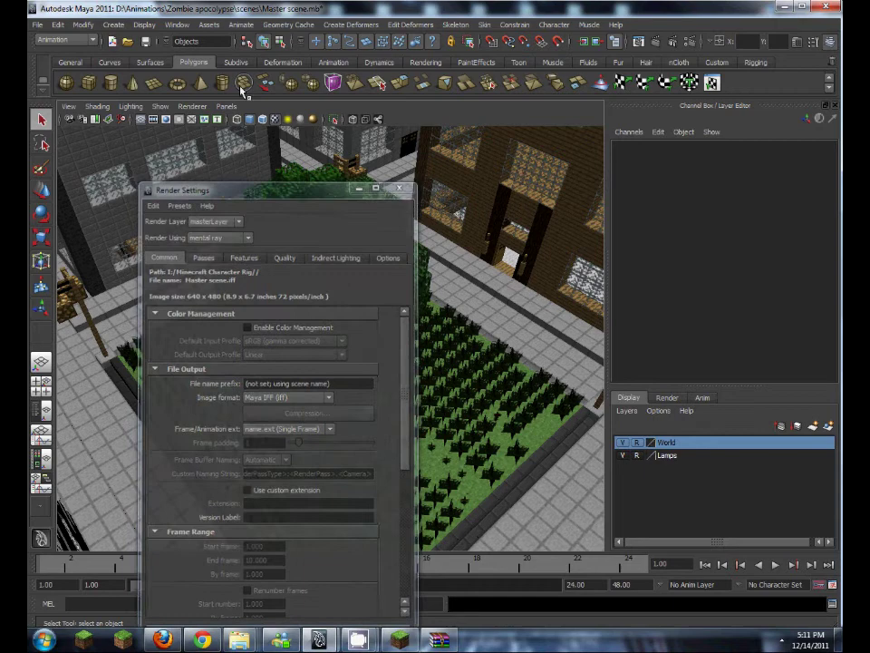
click(38, 25)
click(83, 53)
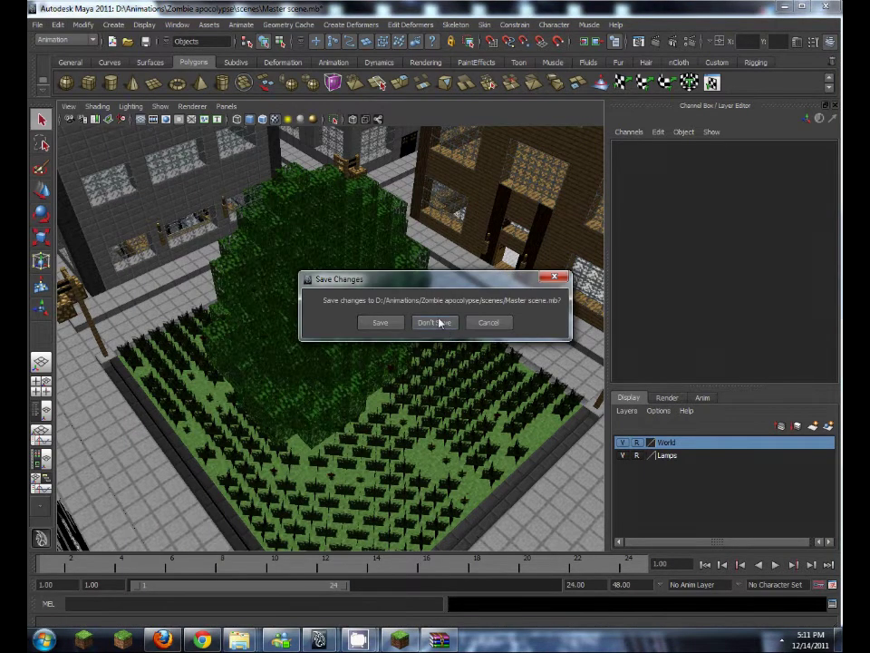
click(435, 322)
Import T_e.obj from D:\Animations\Tutorial world into the empty scene
click(38, 25)
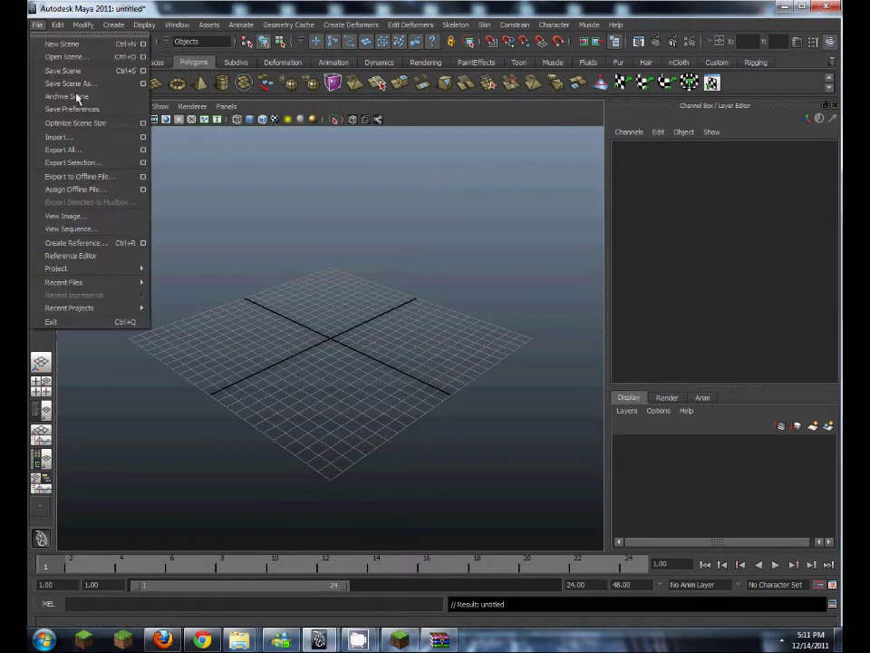
click(59, 137)
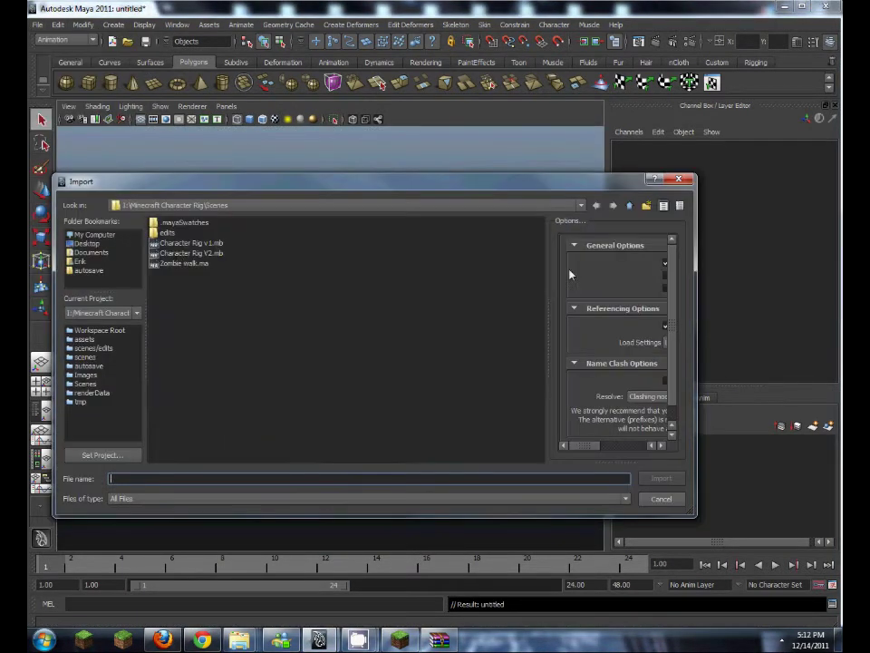
click(94, 235)
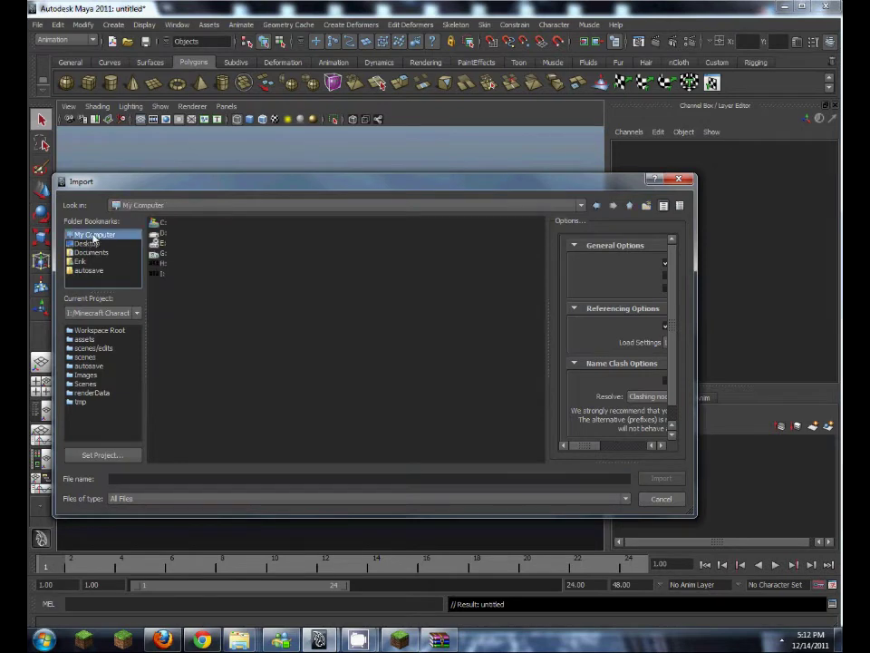
double_click(160, 234)
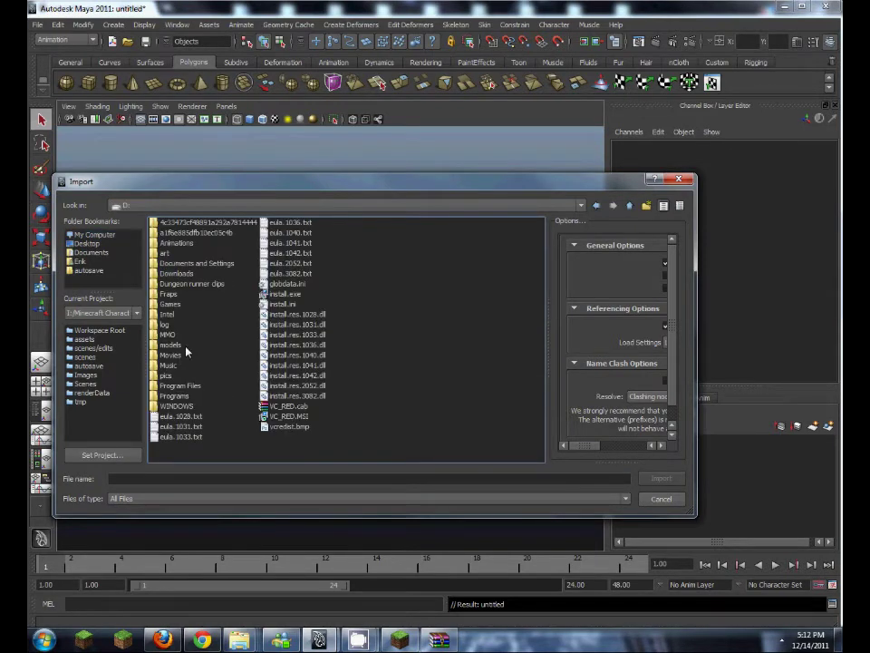
double_click(176, 243)
double_click(176, 233)
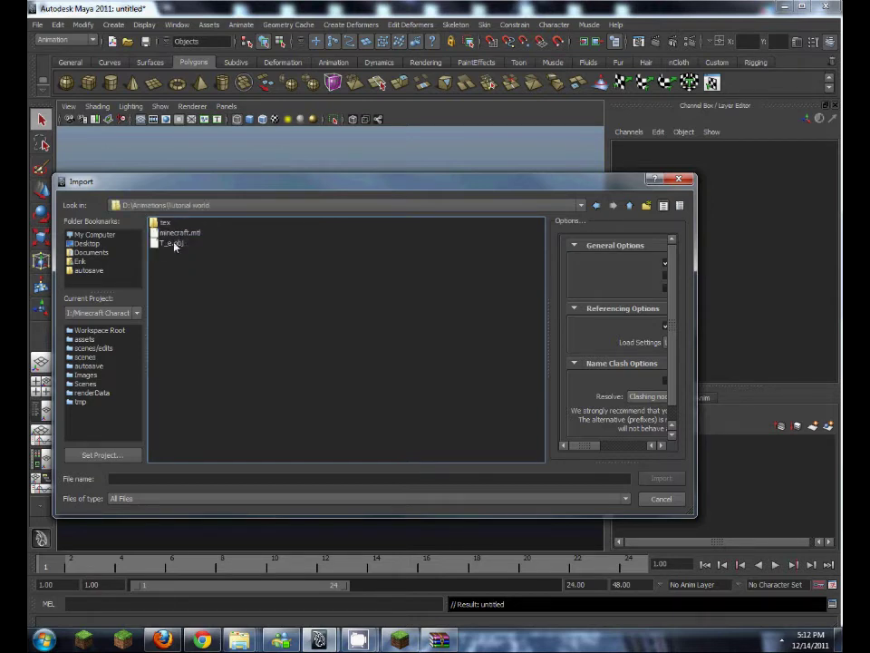
double_click(175, 245)
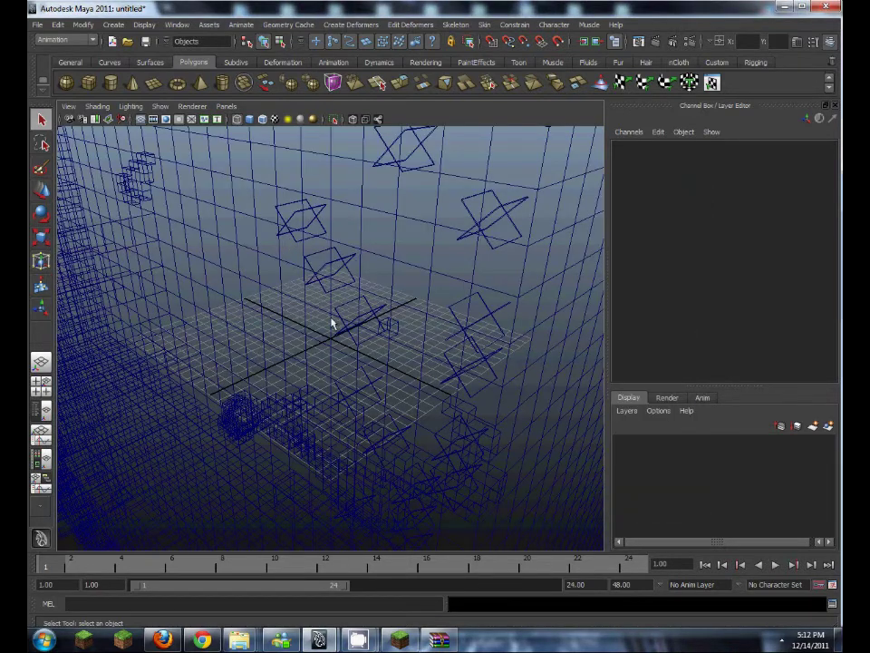
Rotate the imported world mesh -90 degrees about X so it lies flat, and deselect it
key(s)
right_drag(383, 322, 375, 287)
alt+middle_drag(354, 328, 385, 316)
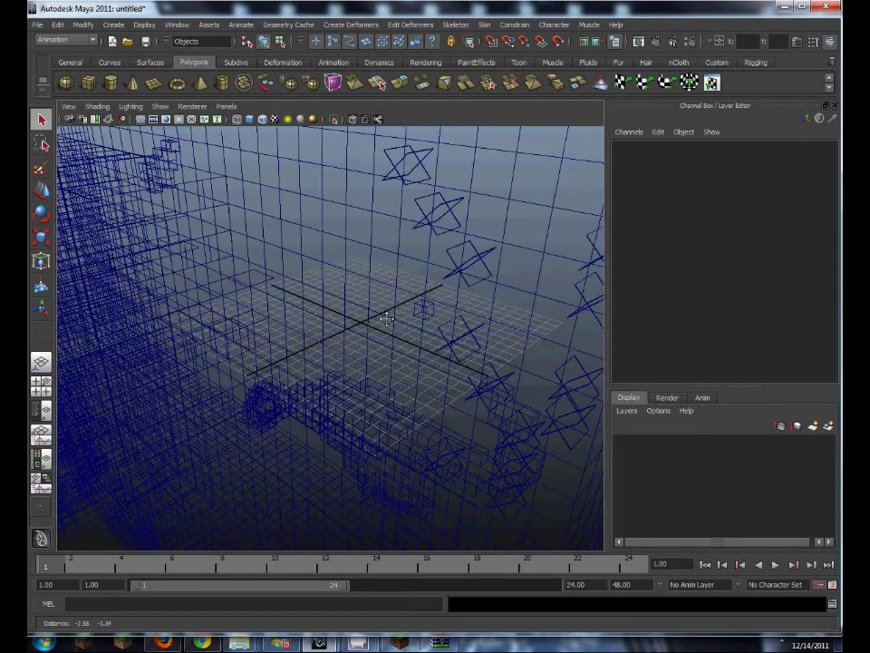
alt+right_drag(385, 316, 103, 303)
alt+drag(103, 303, 241, 305)
click(349, 317)
key(e)
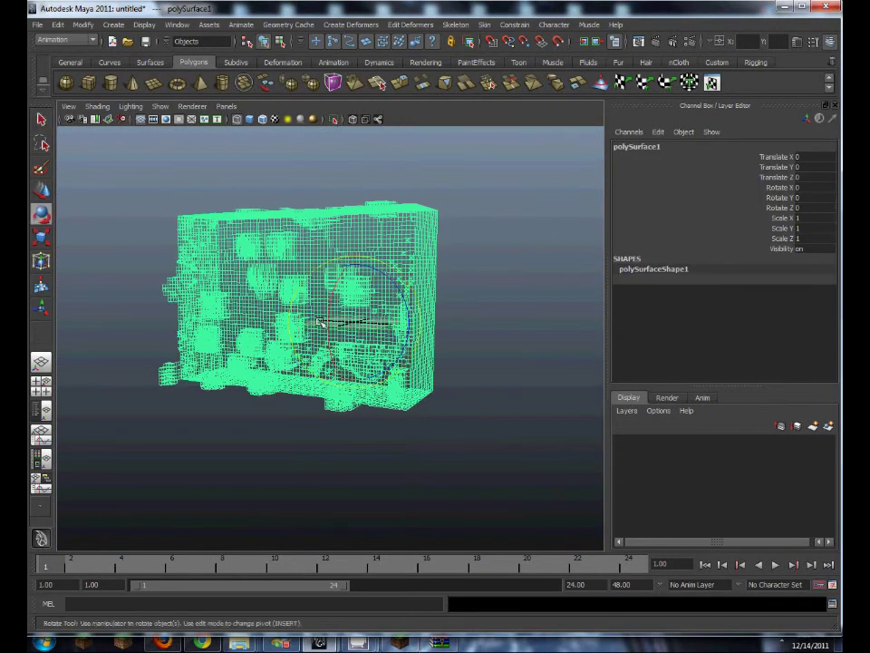
drag(330, 306, 410, 247)
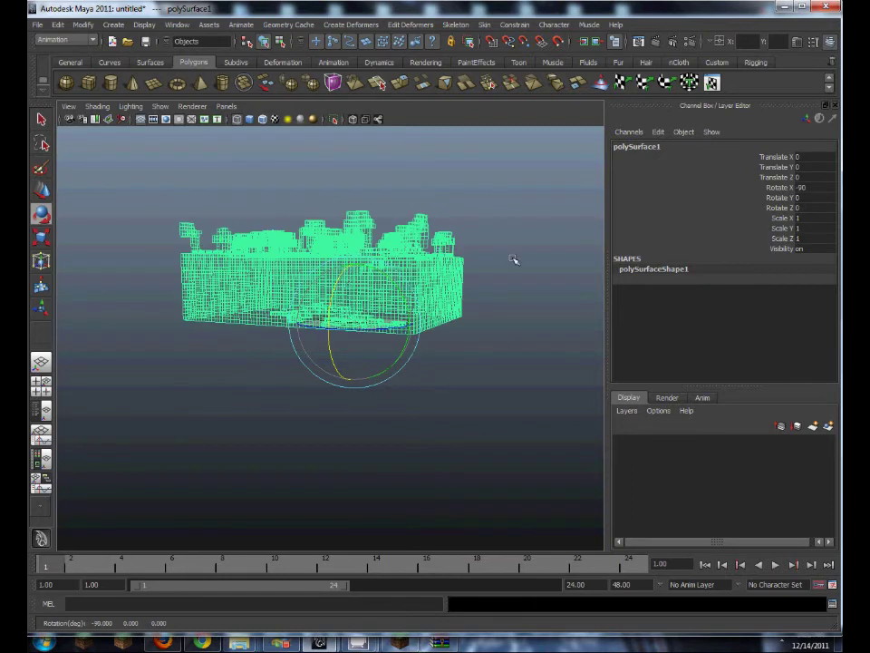
alt+drag(513, 259, 372, 363)
key(w)
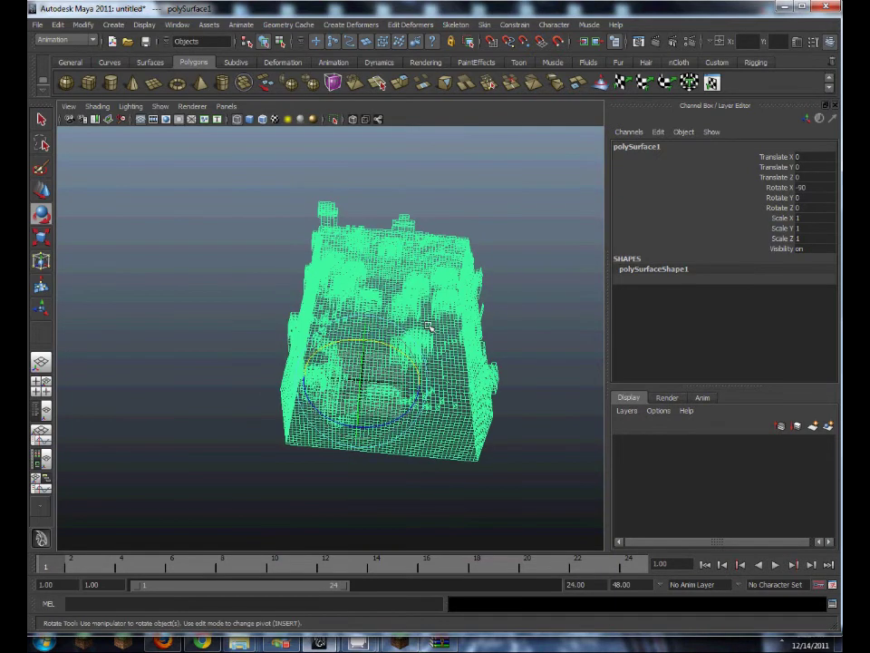
click(530, 510)
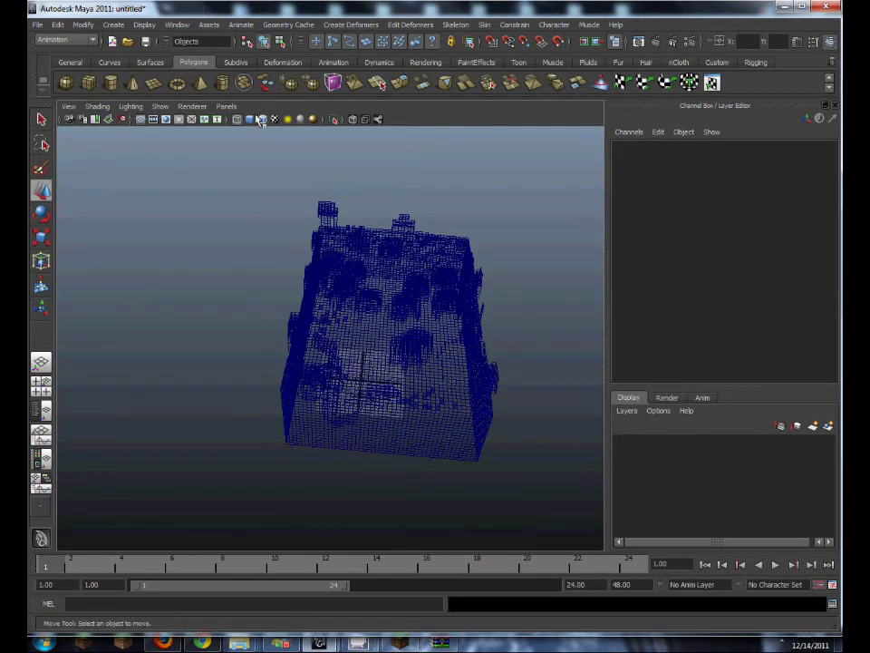
Display the world with smooth shading in the viewport and examine its terrain and trees up close
click(249, 119)
alt+drag(243, 288, 381, 290)
alt+right_drag(453, 317, 554, 333)
alt+right_drag(308, 339, 425, 342)
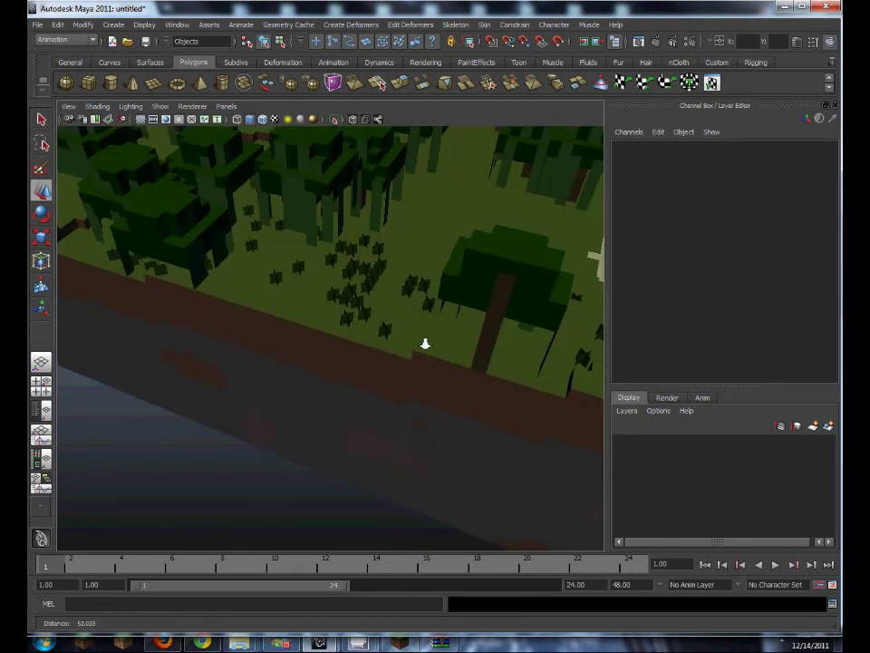
alt+middle_drag(292, 213, 250, 422)
alt+drag(535, 381, 539, 353)
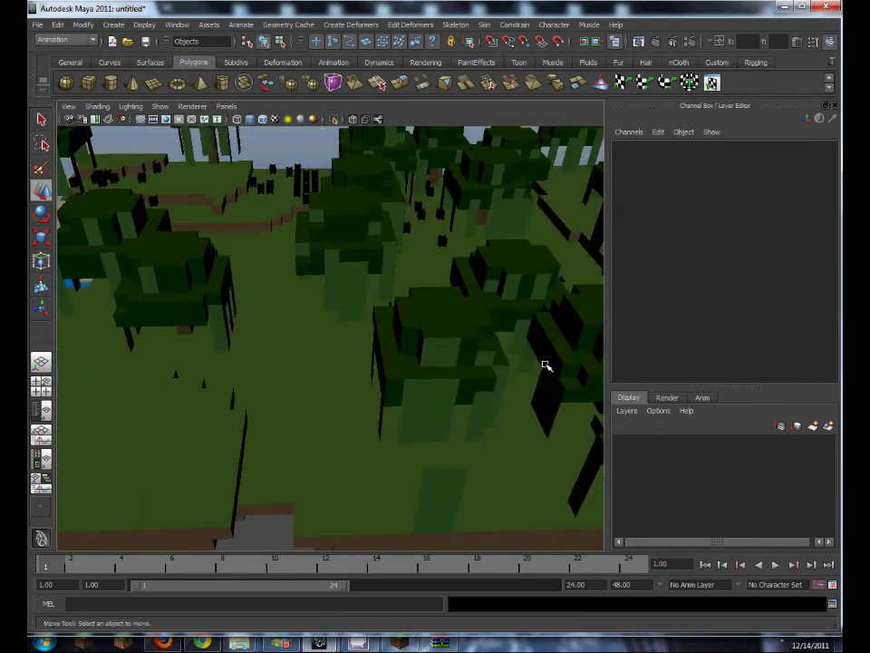